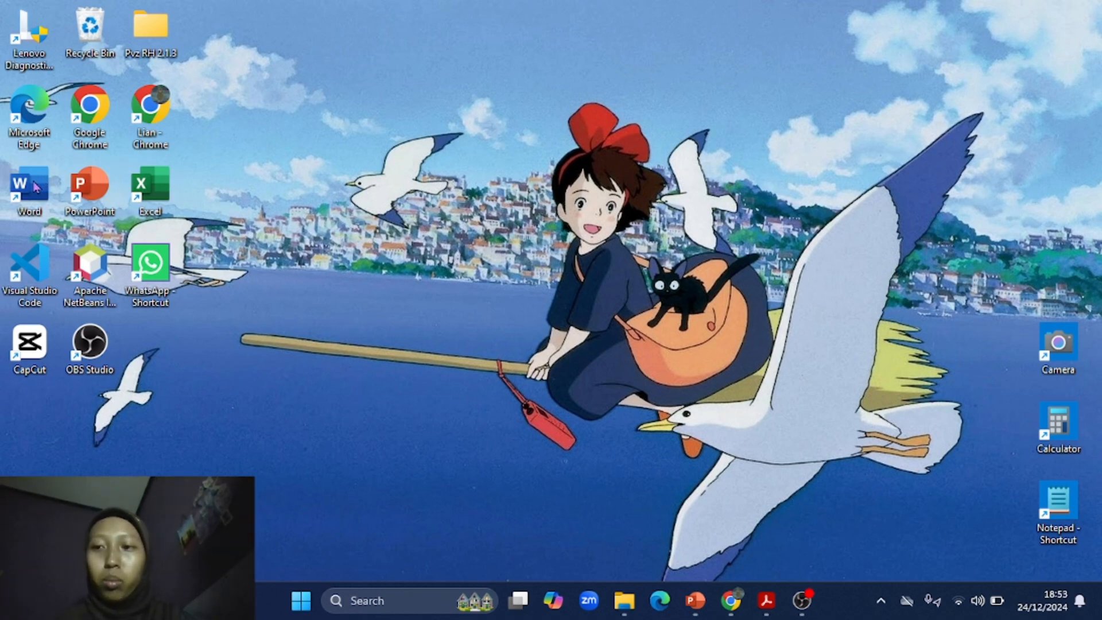
Launch Word and create a blank document
double_click(34, 185)
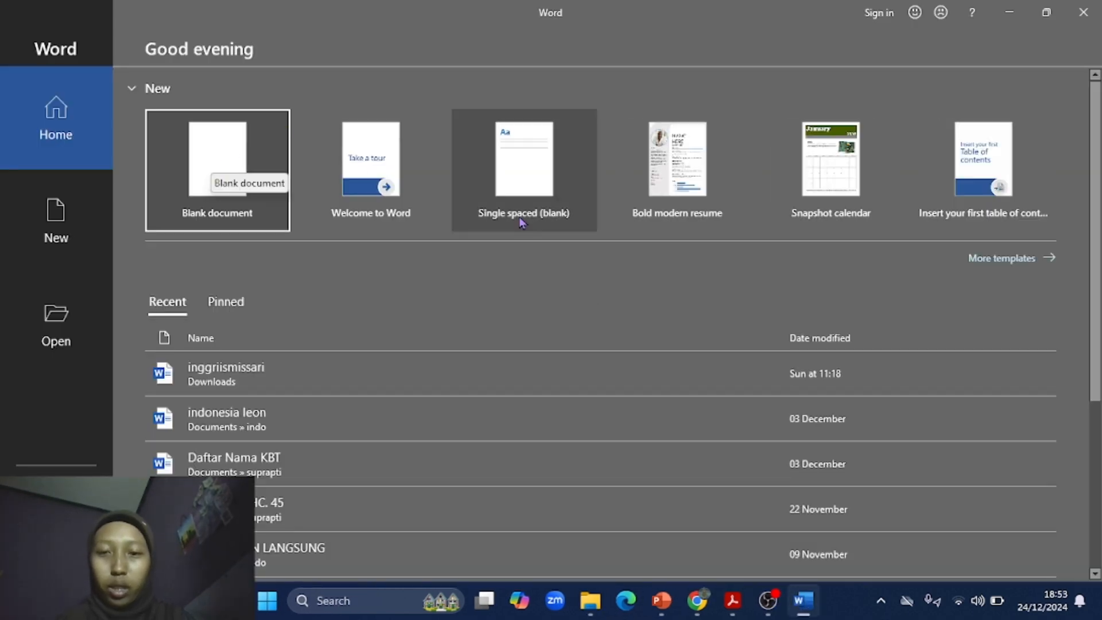
left_click(271, 187)
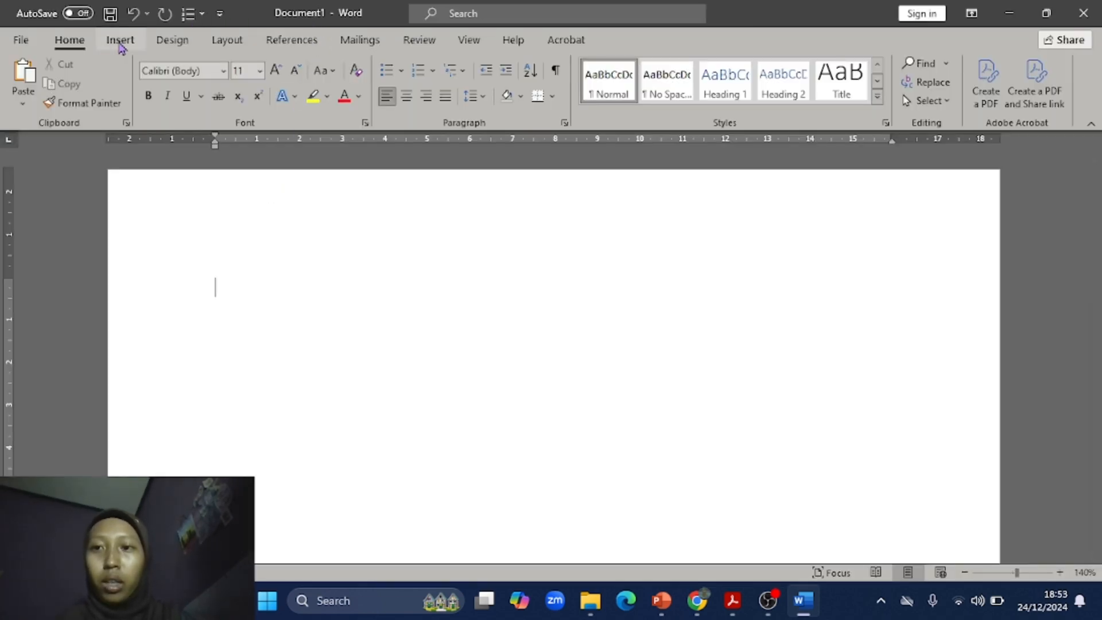
Search the Office Add-ins store for "mendeley" to locate Mendeley Cite, and close the add-ins window
left_click(120, 41)
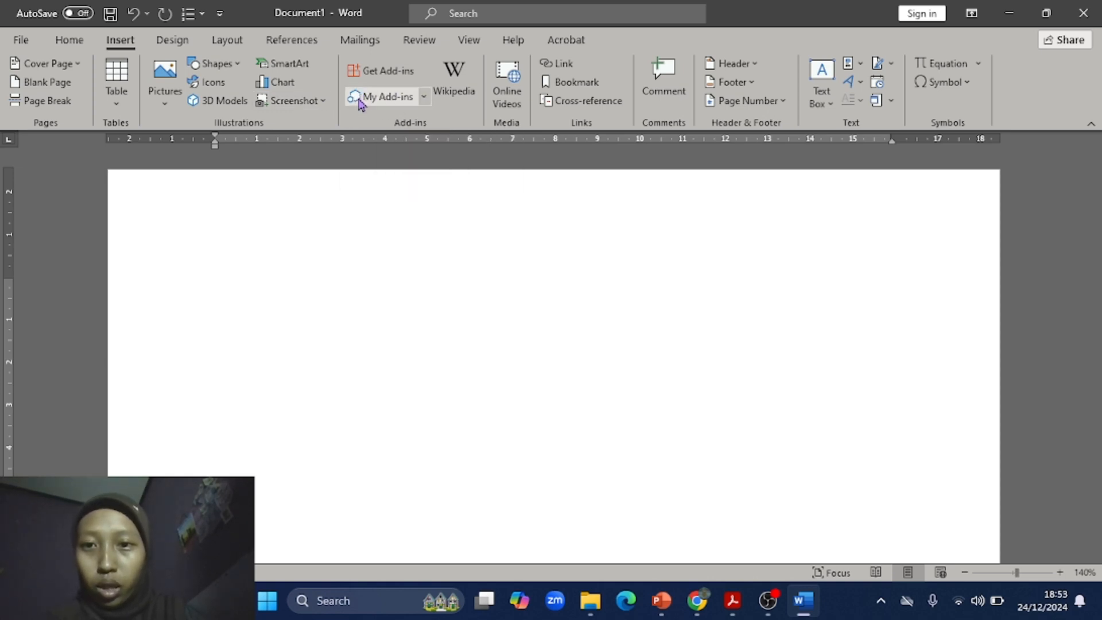
left_click(401, 99)
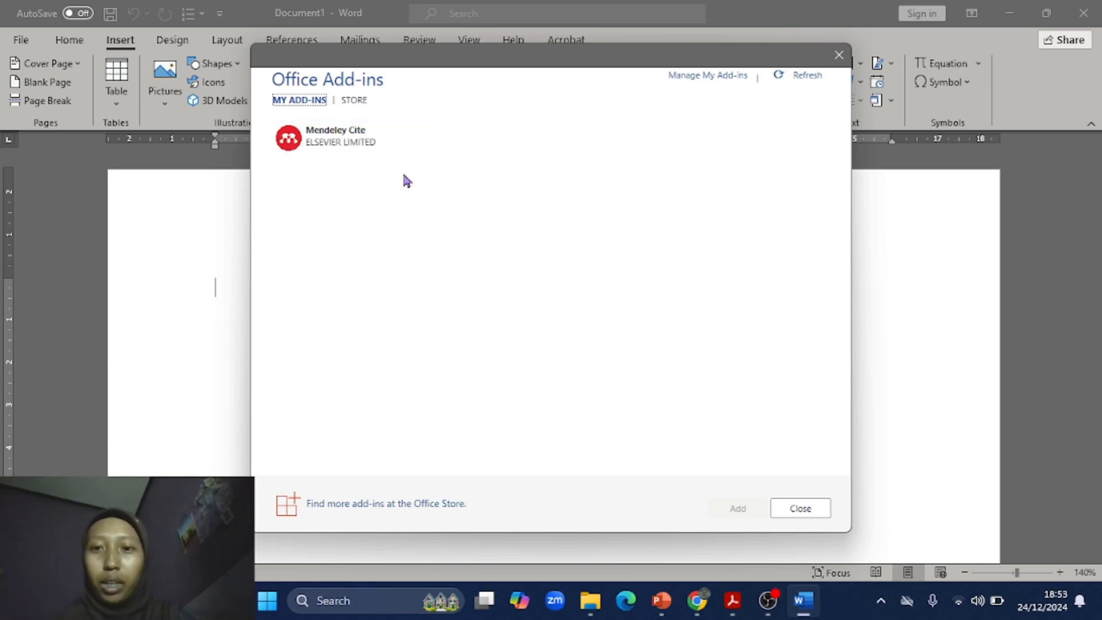
left_click(354, 101)
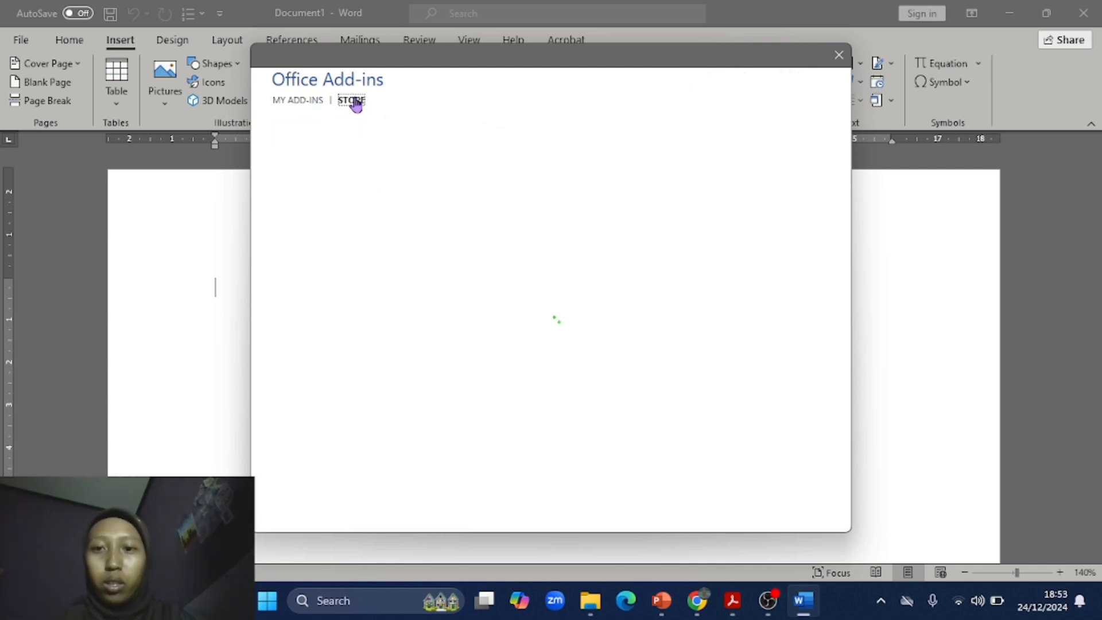
left_click(334, 165)
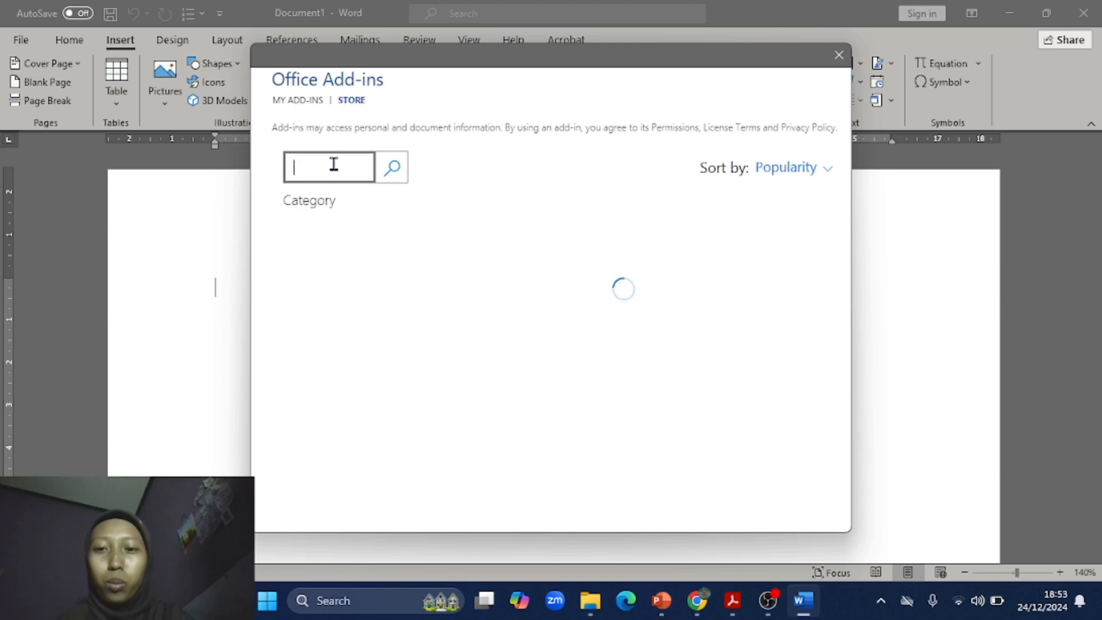
type("mend")
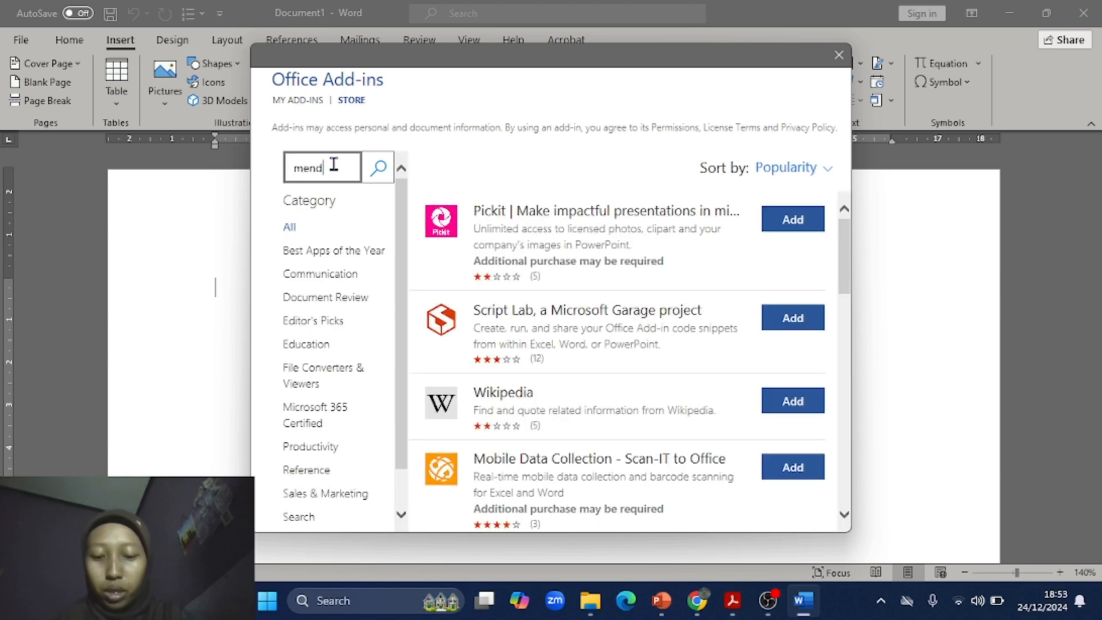
type("eley")
key("Return")
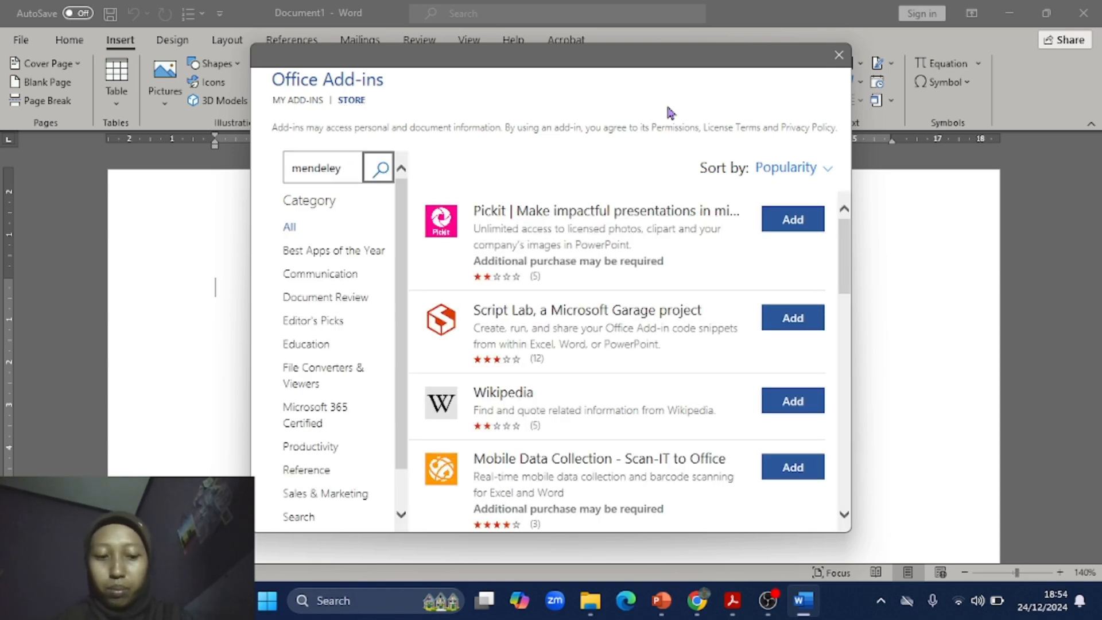
left_click(824, 224)
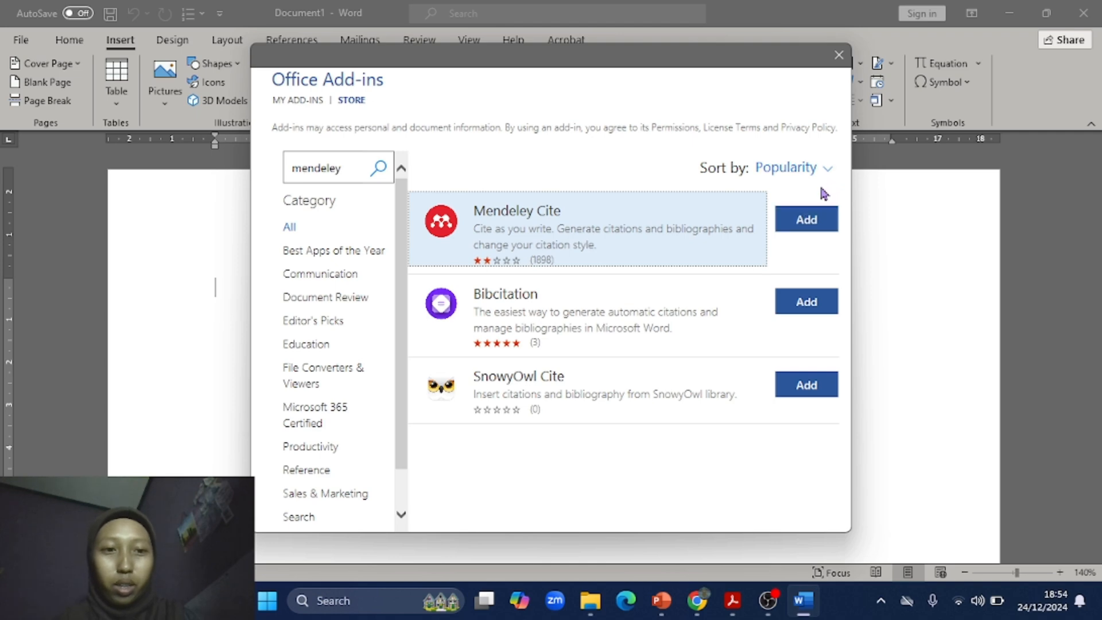
left_click(839, 56)
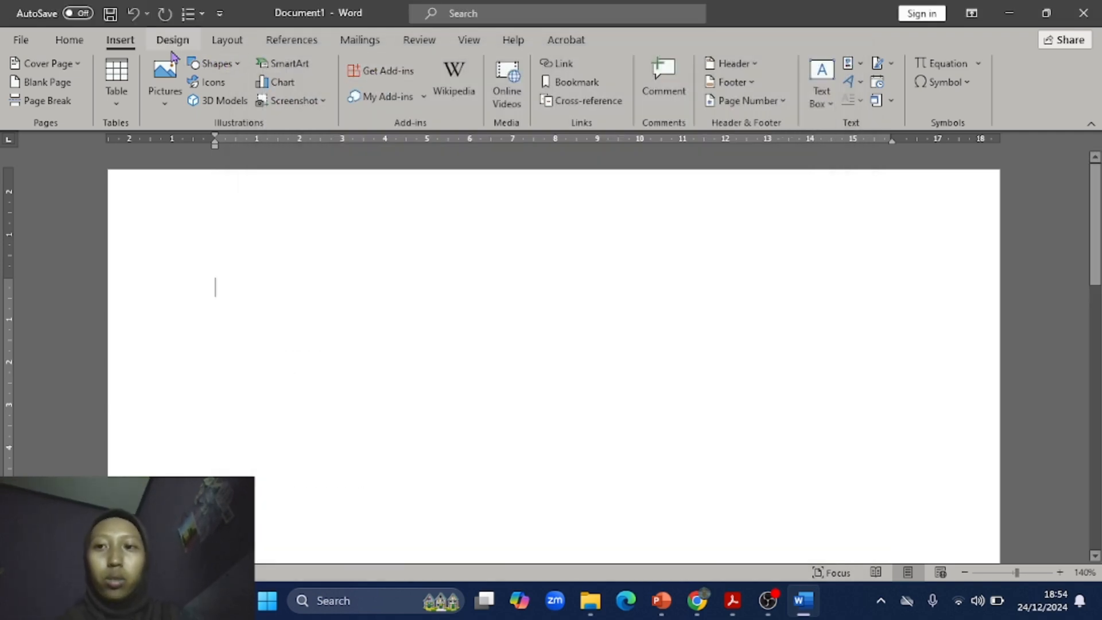
Open the Mendeley Cite add-in beside the document and review its instructions for adding references
left_click(310, 41)
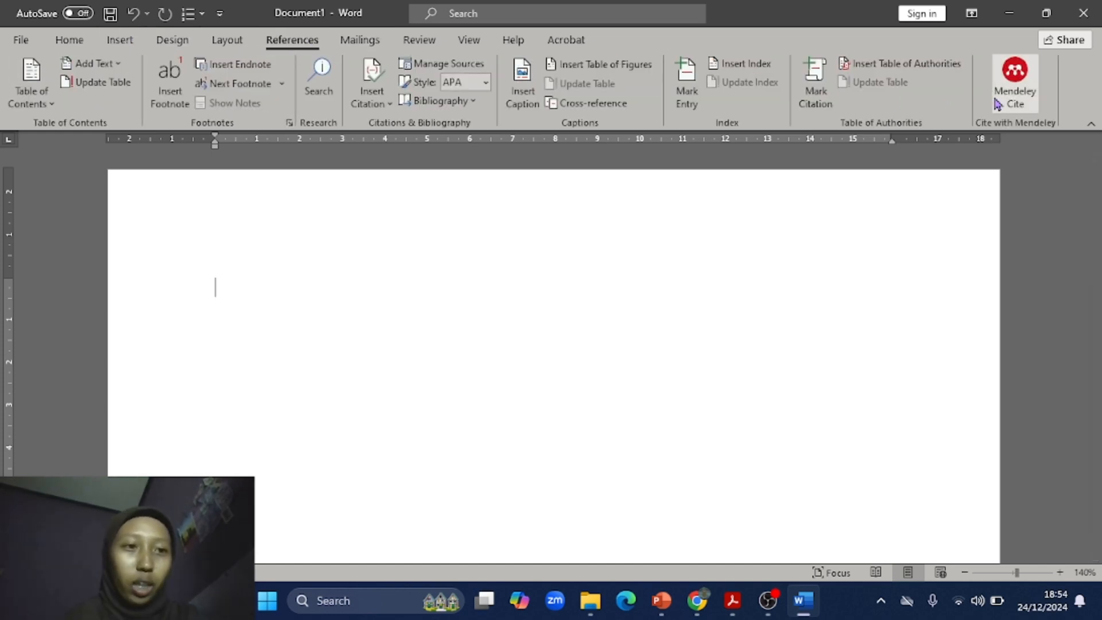
left_click(1027, 95)
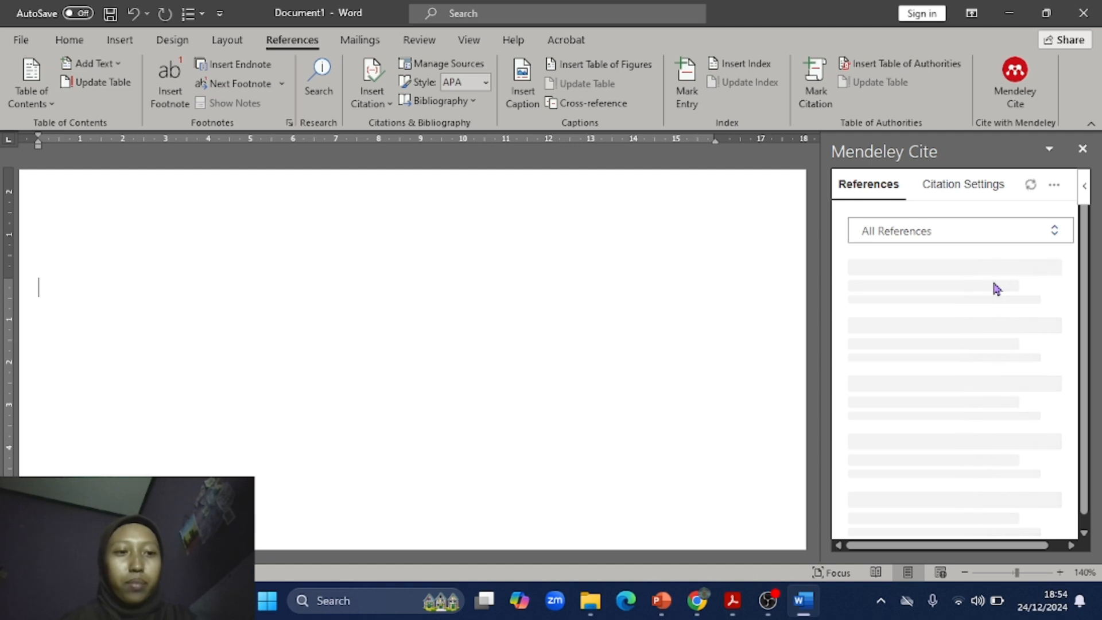
scroll(993, 293, "down", 1)
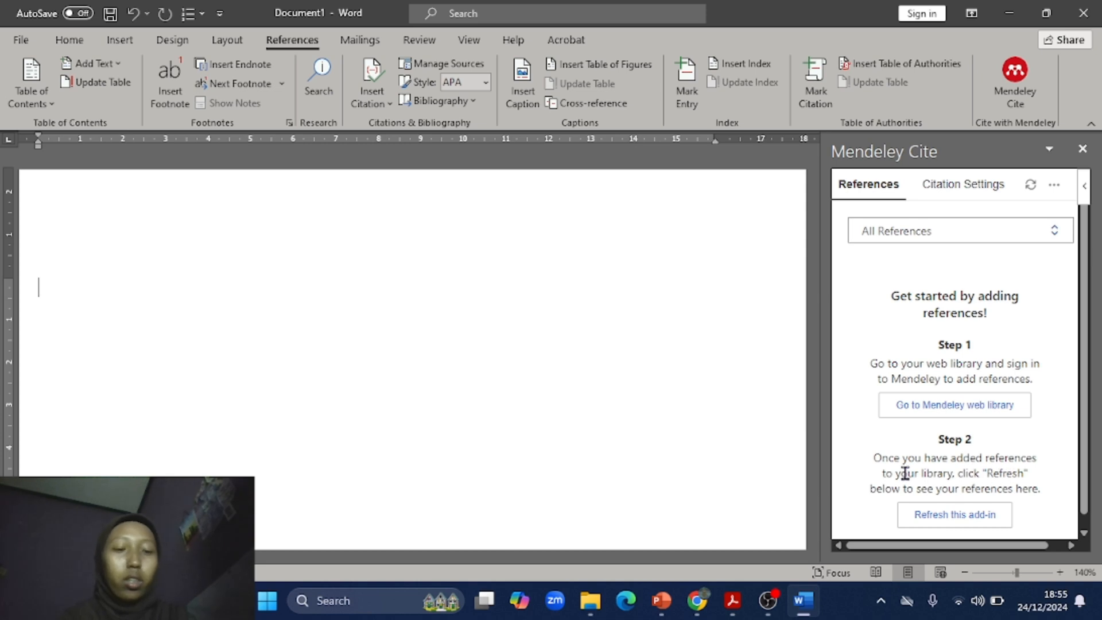
scroll(970, 475, "down", 1)
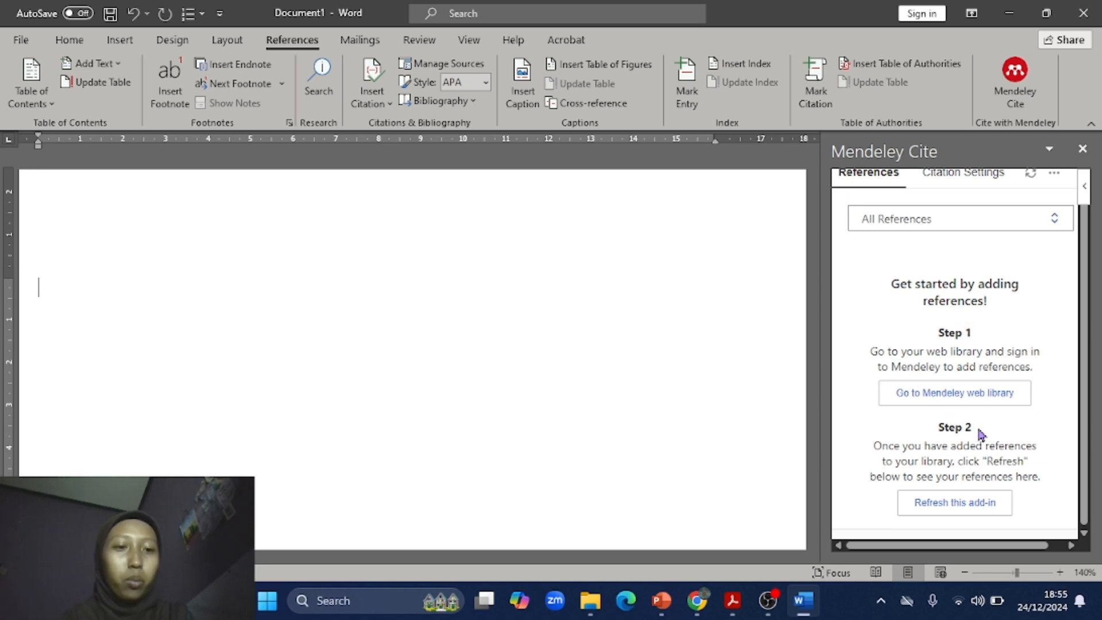
scroll(979, 434, "up", 2)
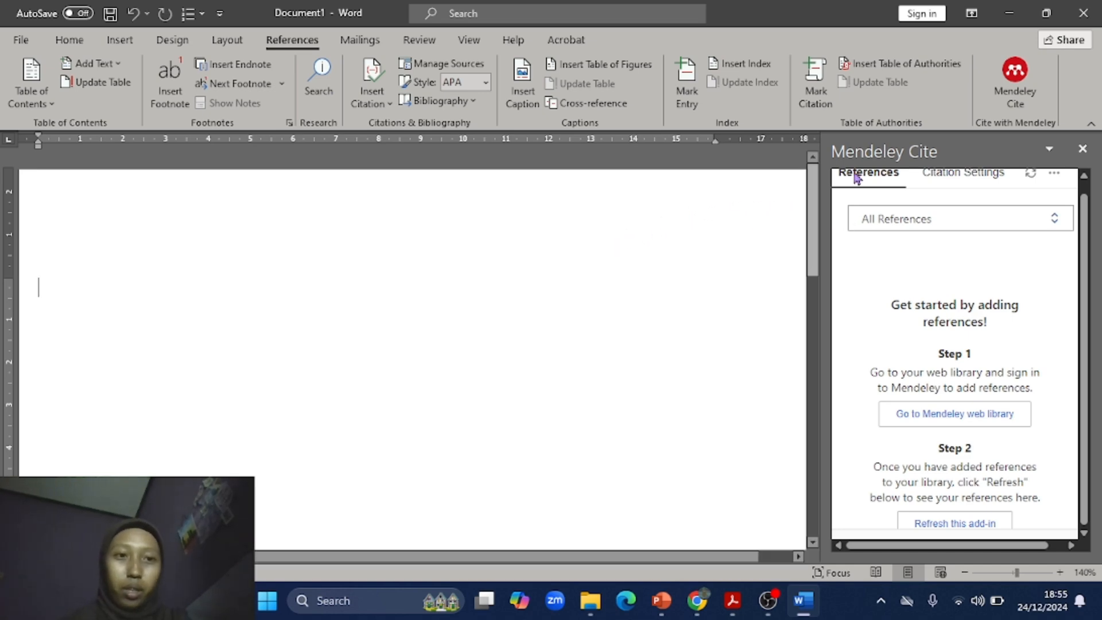
Switch to Chrome, search the web for Google Scholar and open its site in a maximized window
left_click(1016, 13)
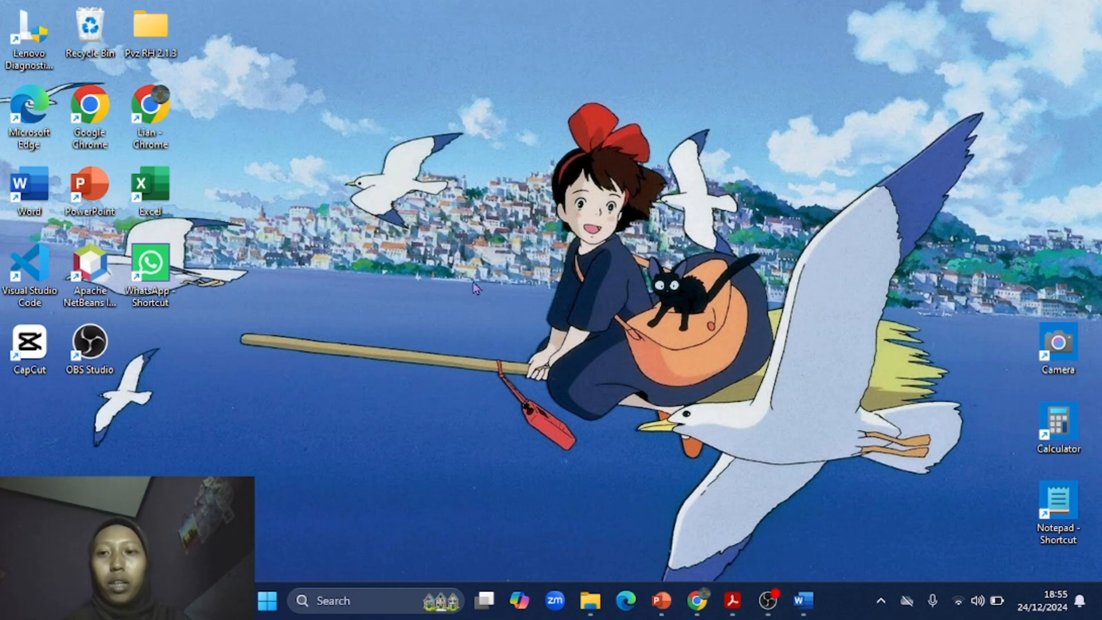
double_click(157, 118)
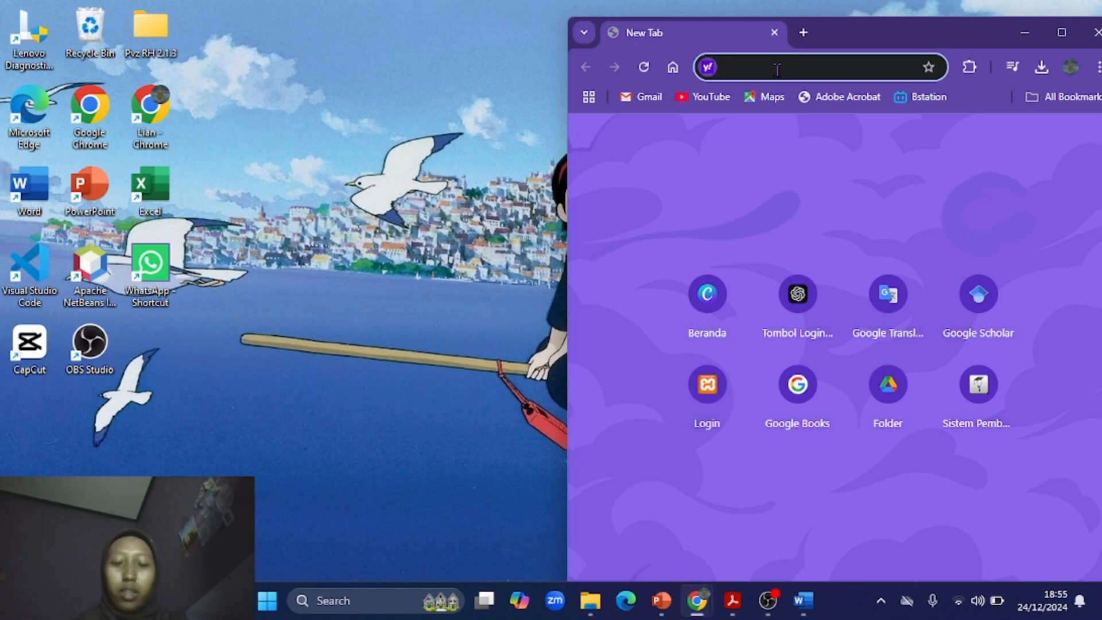
type("go")
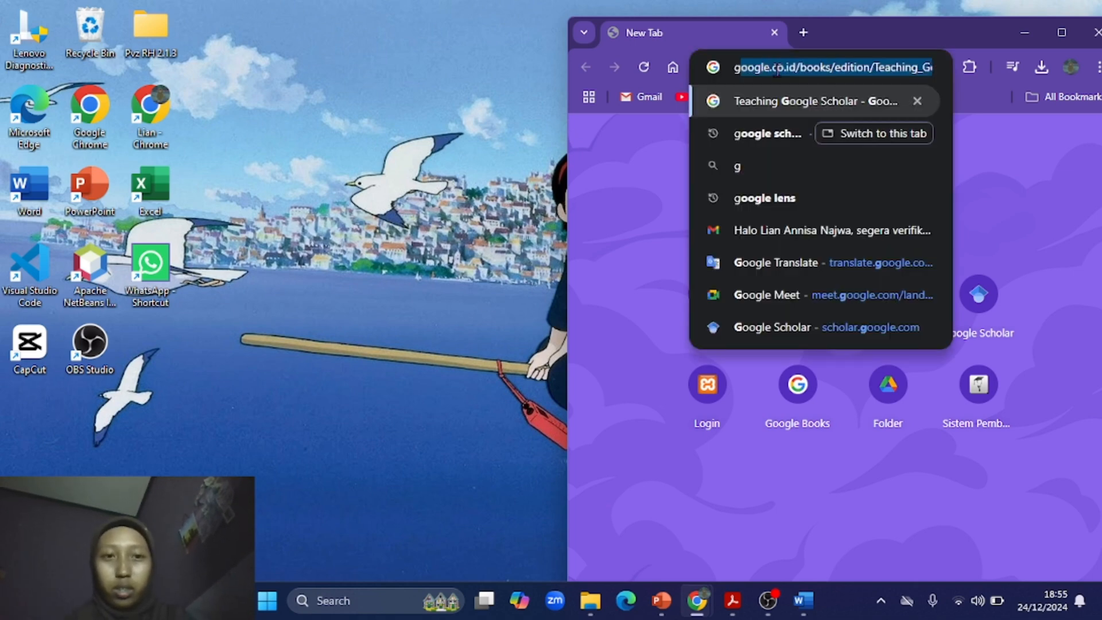
type("o")
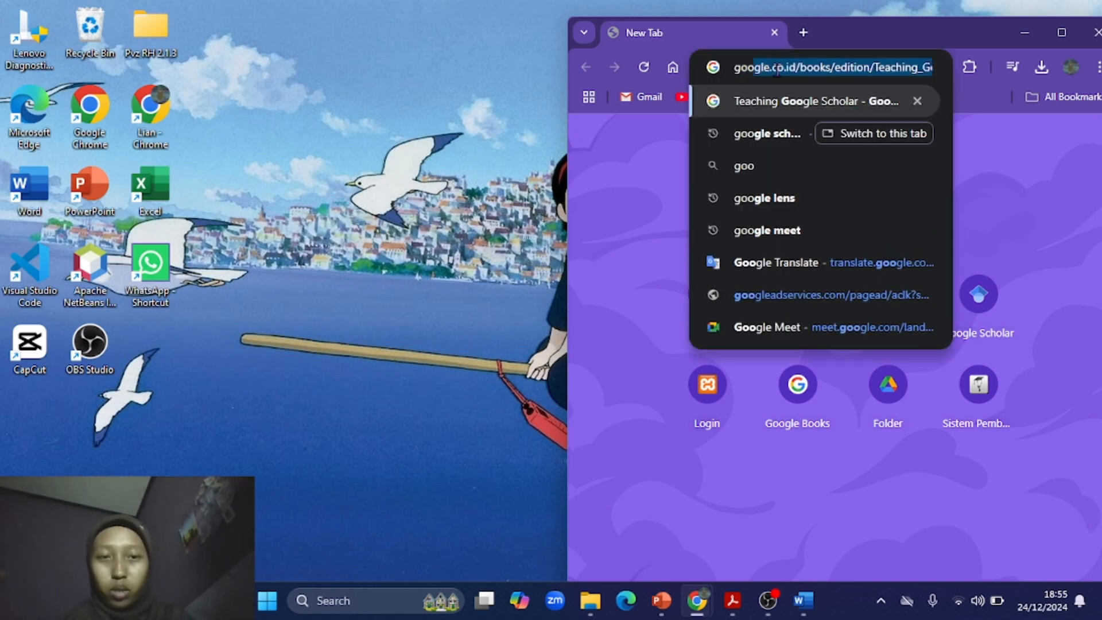
type("ghe sc")
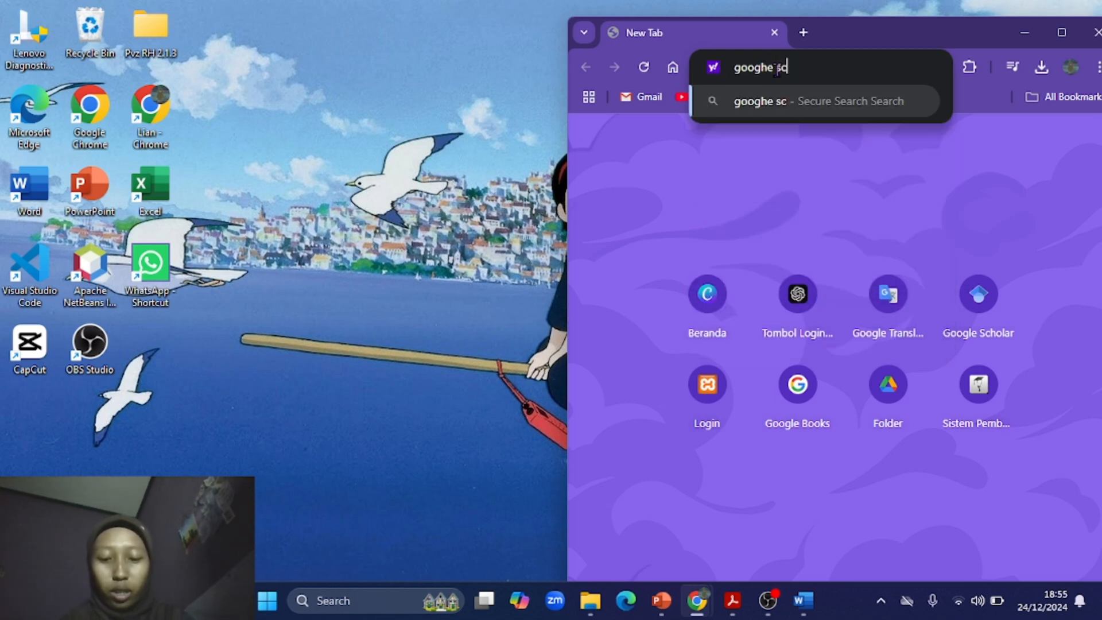
type("holar")
key("Return")
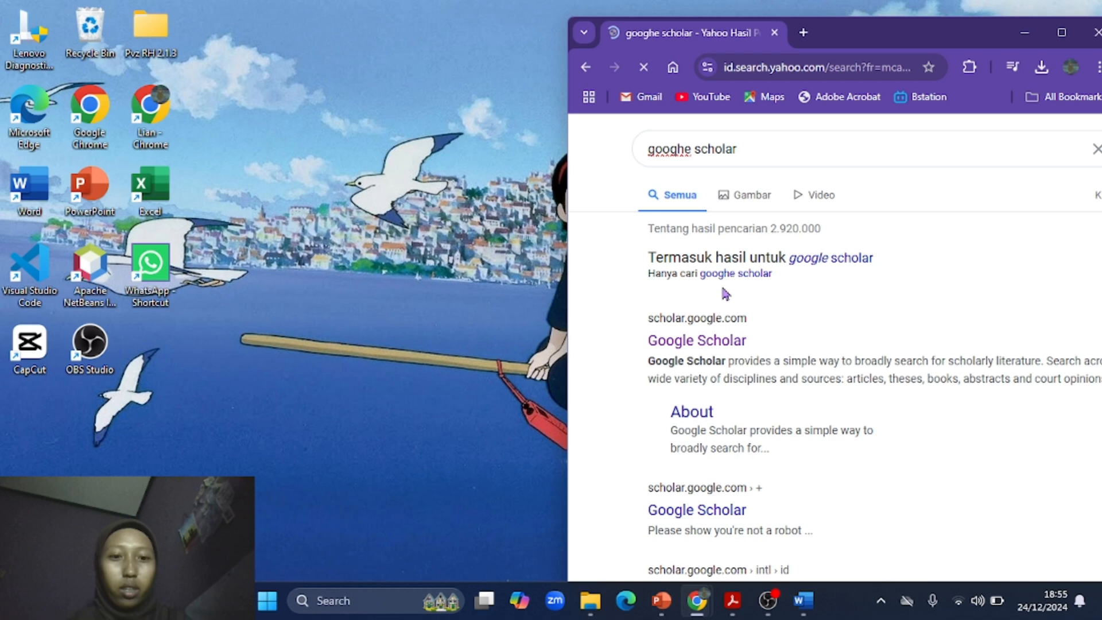
left_click(696, 342)
left_click(1065, 35)
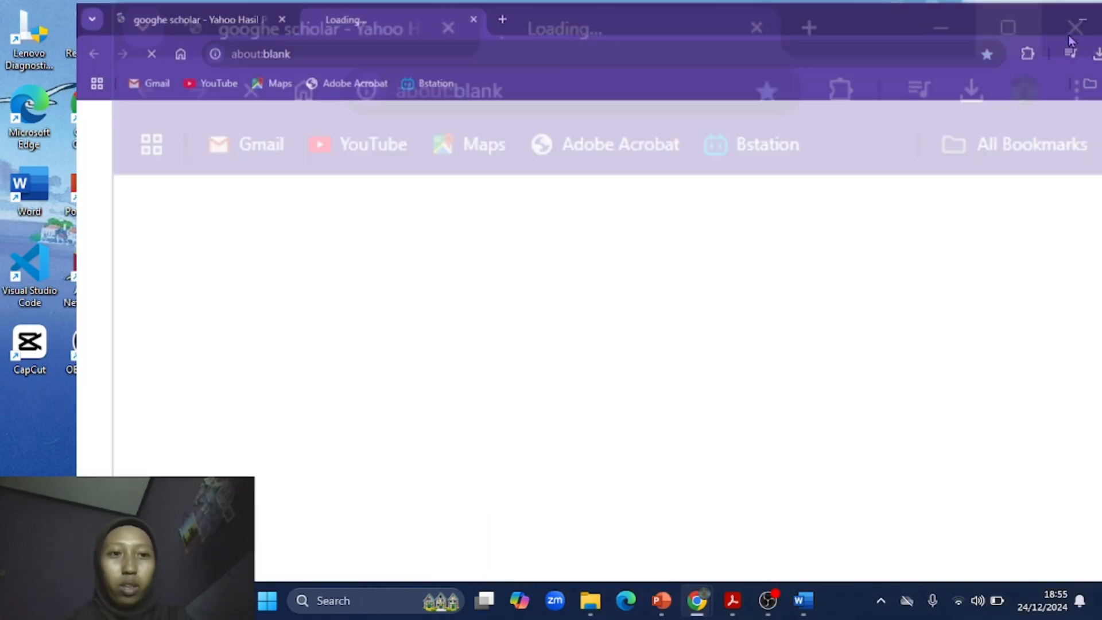
Search Google Scholar for "jurnal lingkungan" and download the unilak.ac.id PDF of the first article
left_click(387, 259)
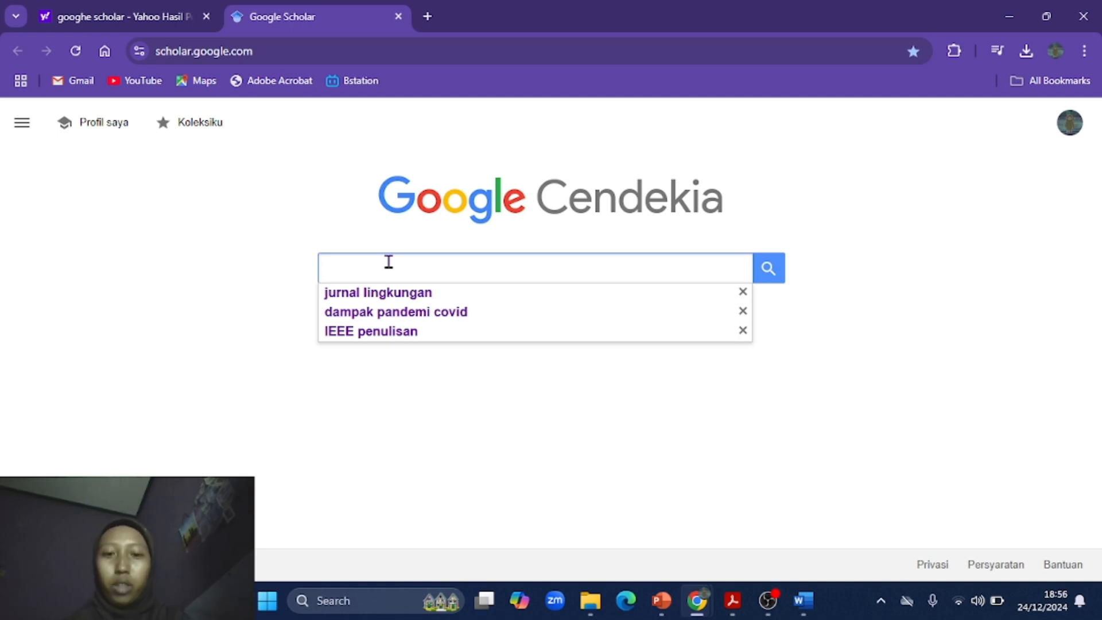
left_click(416, 298)
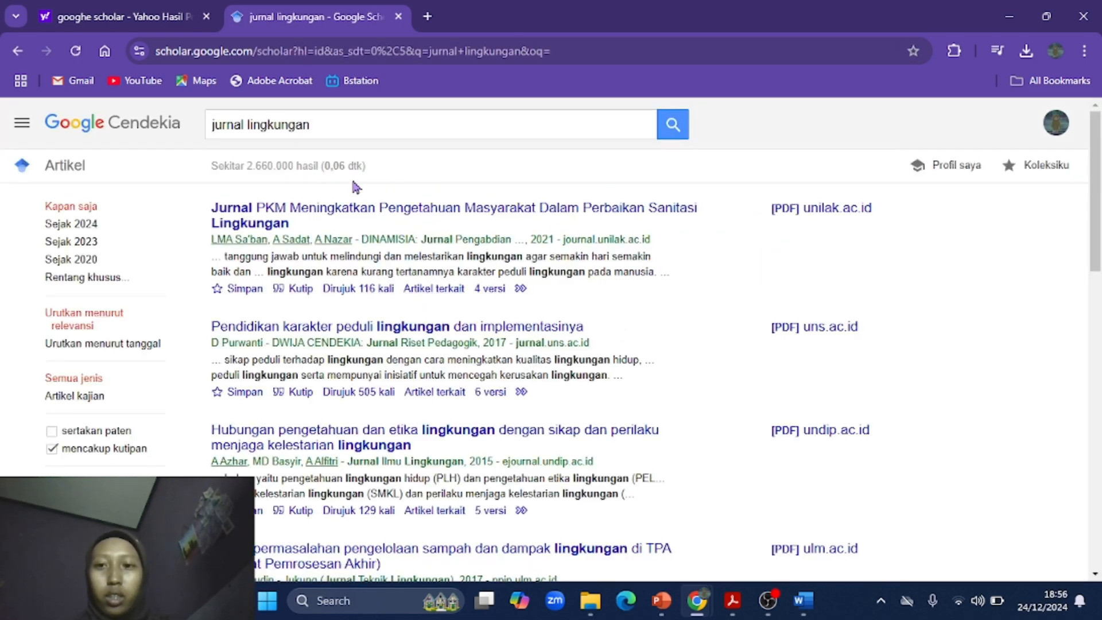
left_click(808, 210)
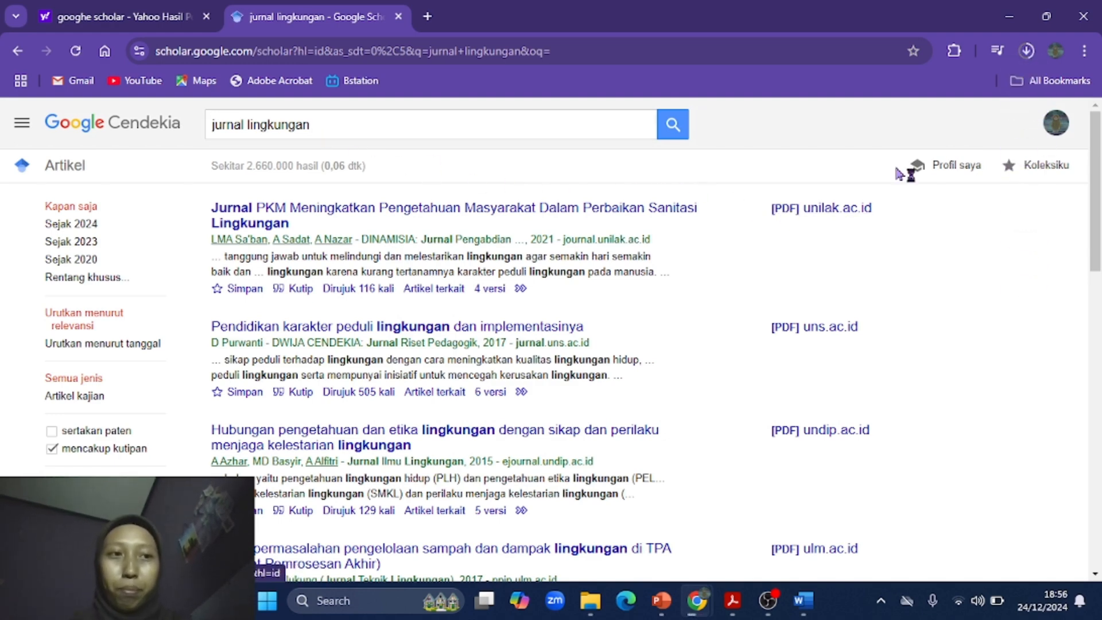
Open the newly downloaded article PDF in Acrobat, skim its pages and minimize the viewer
left_click(1027, 50)
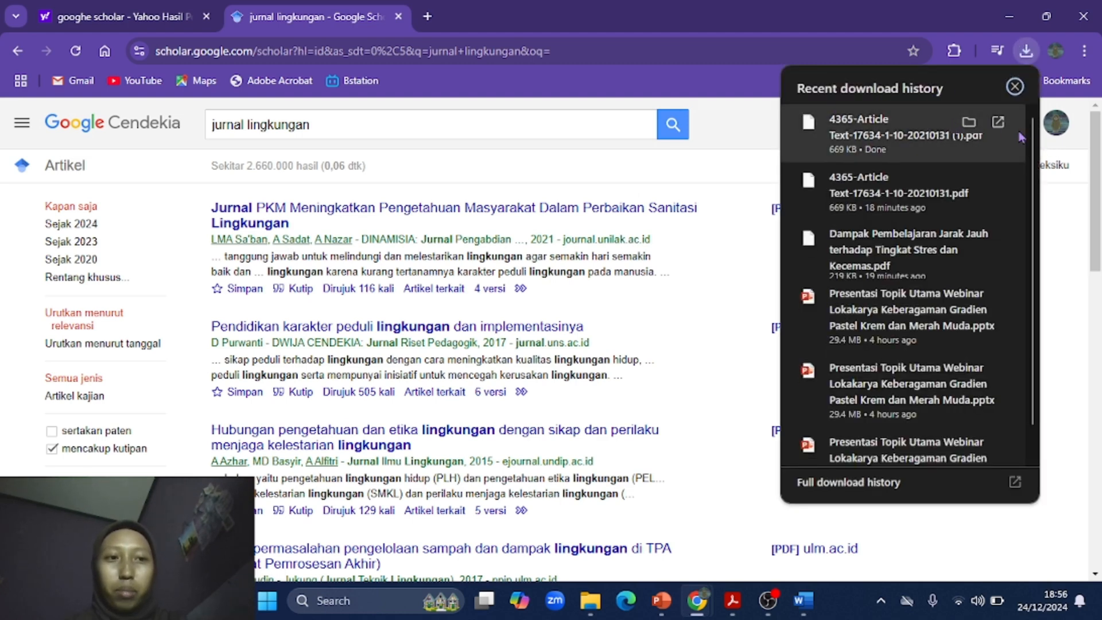
left_click(985, 117)
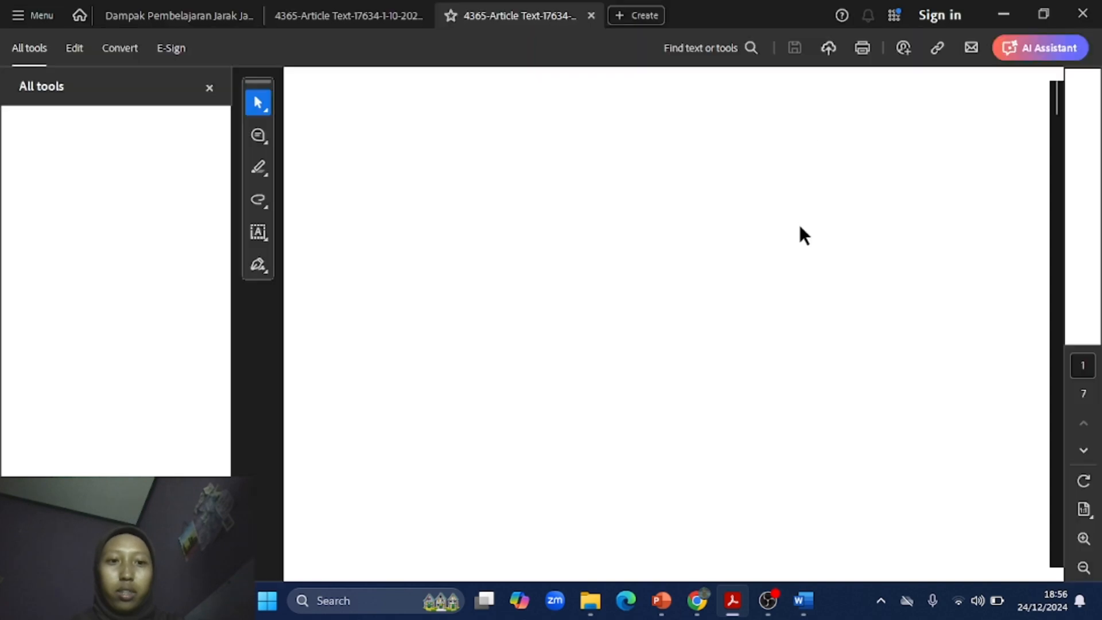
scroll(652, 304, "down", 10)
scroll(652, 305, "down", 3)
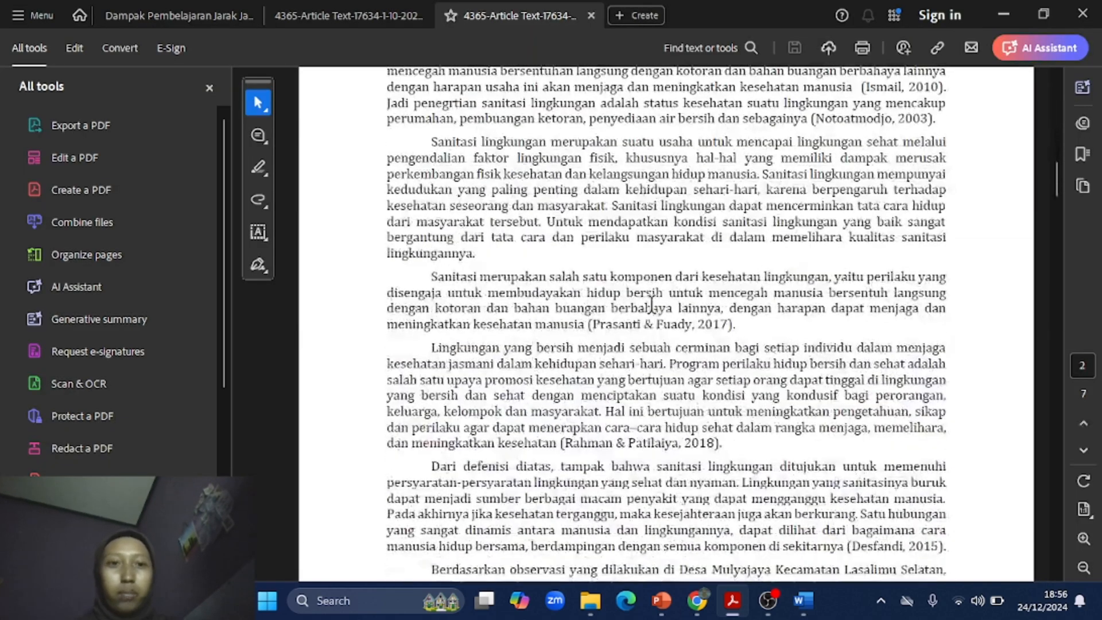
left_click(1006, 14)
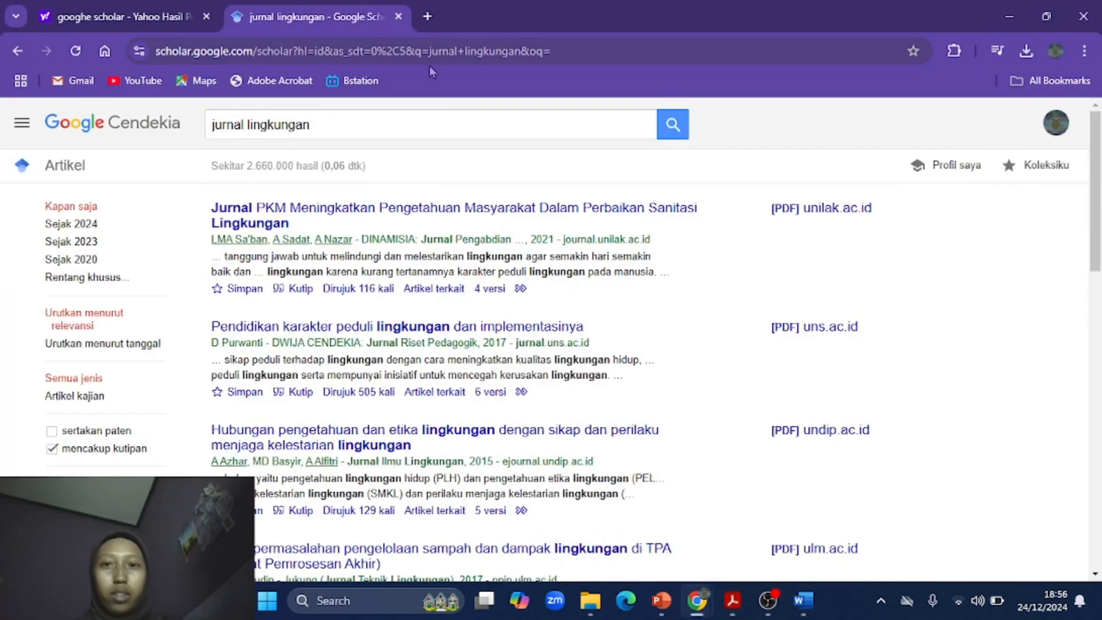
Switch back to Word, open the Mendeley web library from Mendeley Cite and dismiss the welcome tour
left_click(803, 600)
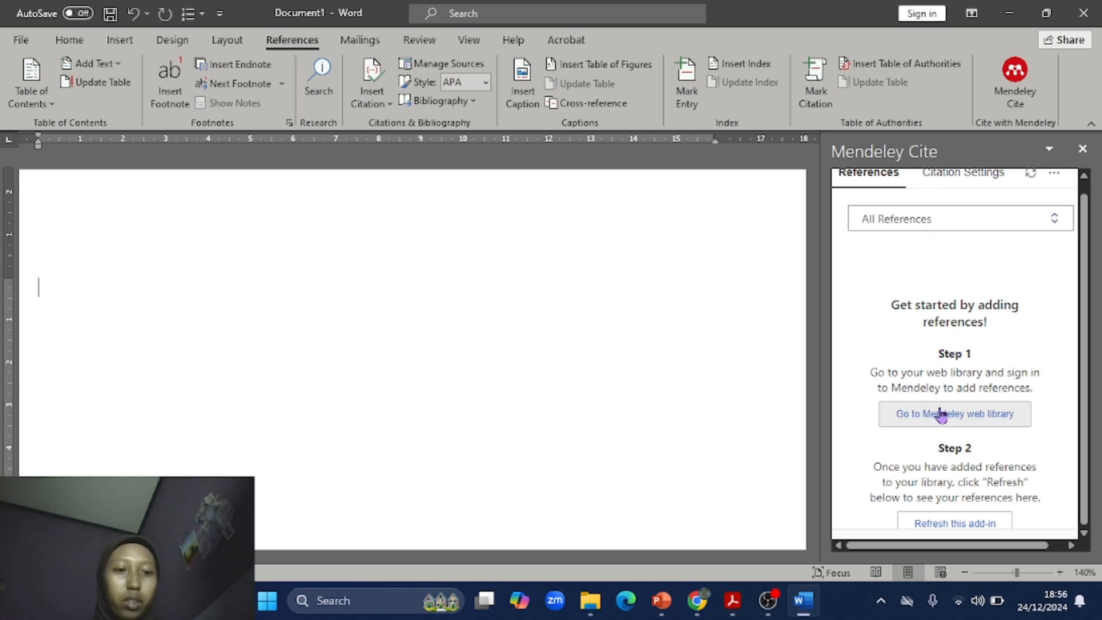
left_click(977, 413)
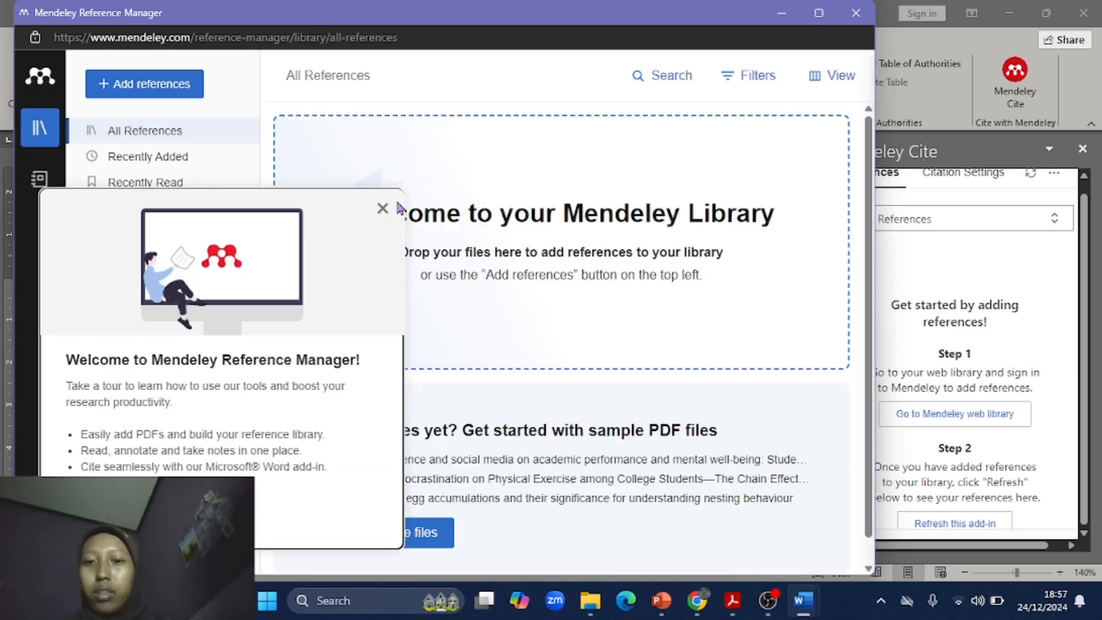
left_click(382, 209)
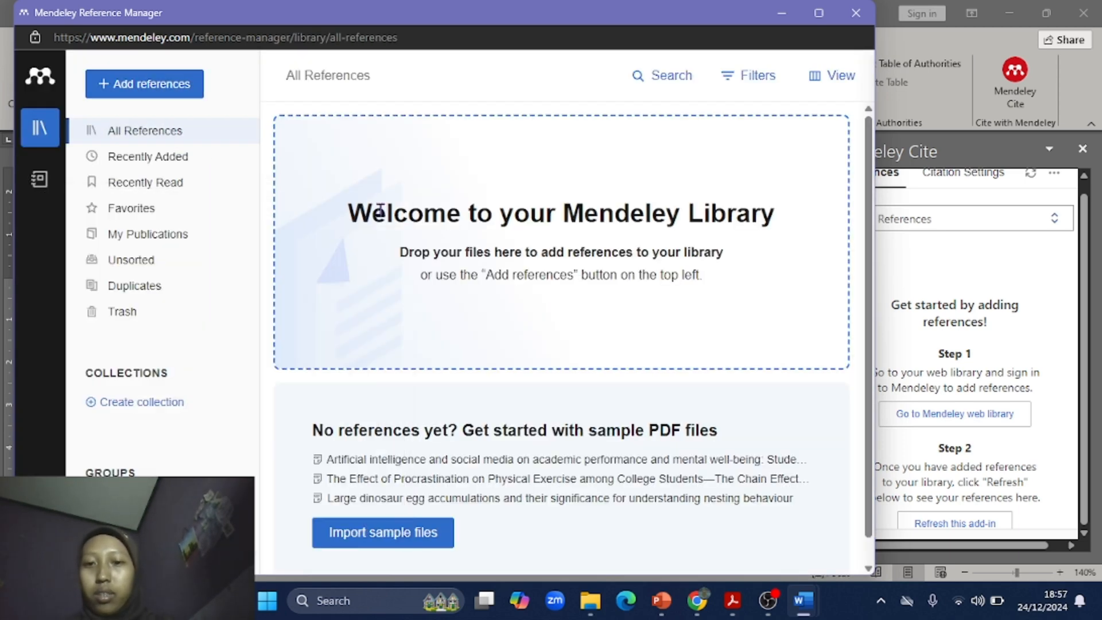
Import the "Dampak Pembelajaran Jarak Jauh" PDF from the Downloads folder into the Mendeley library
left_click(128, 84)
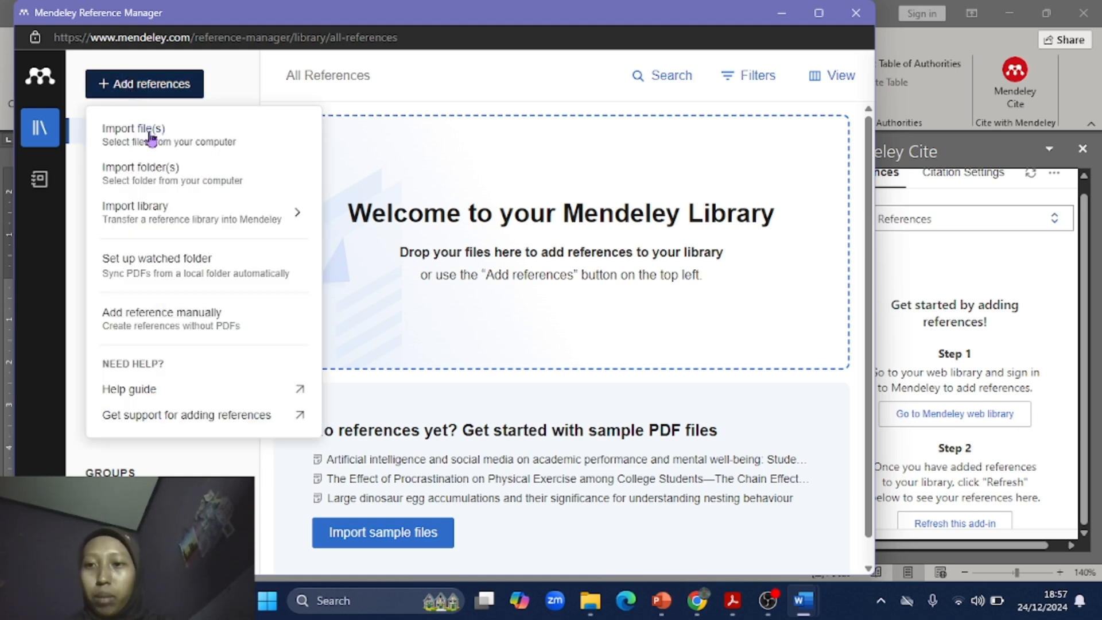
left_click(151, 136)
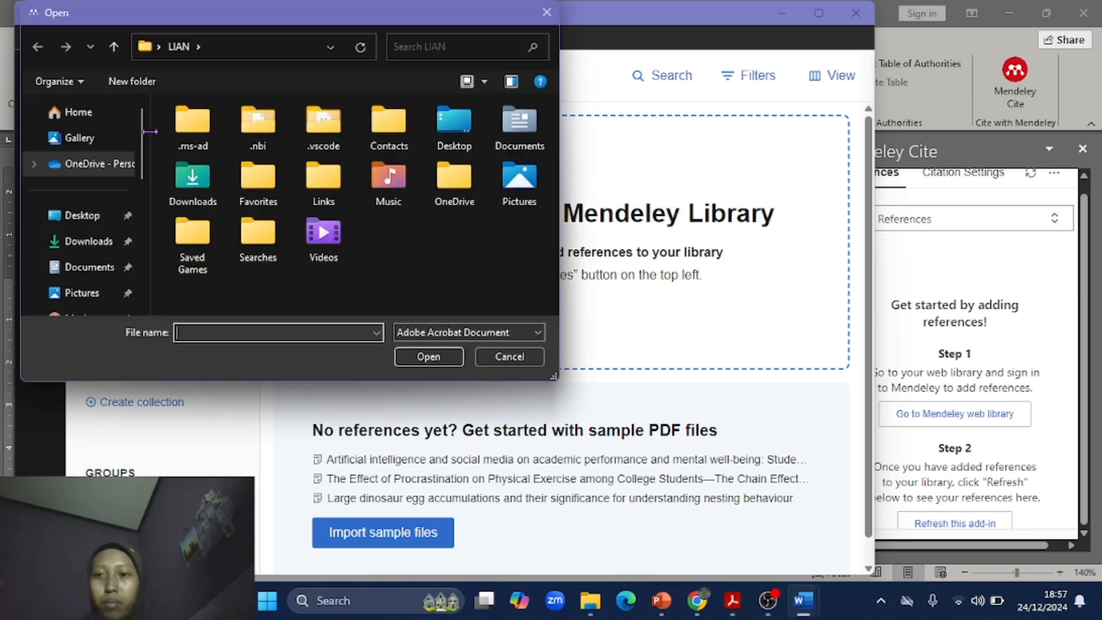
left_click(99, 241)
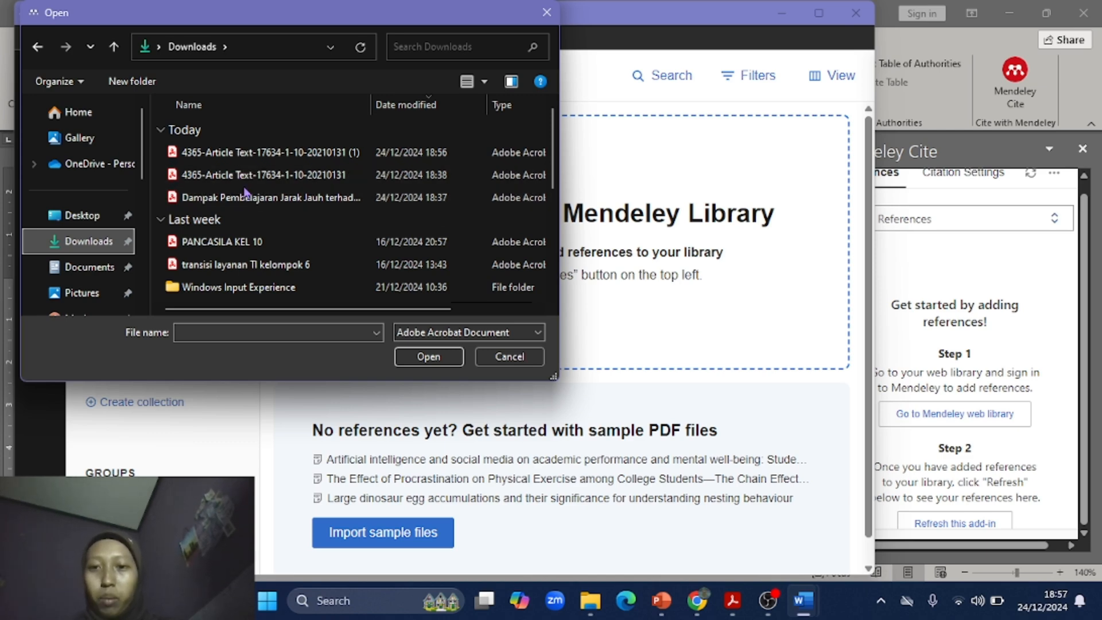
left_click(191, 203)
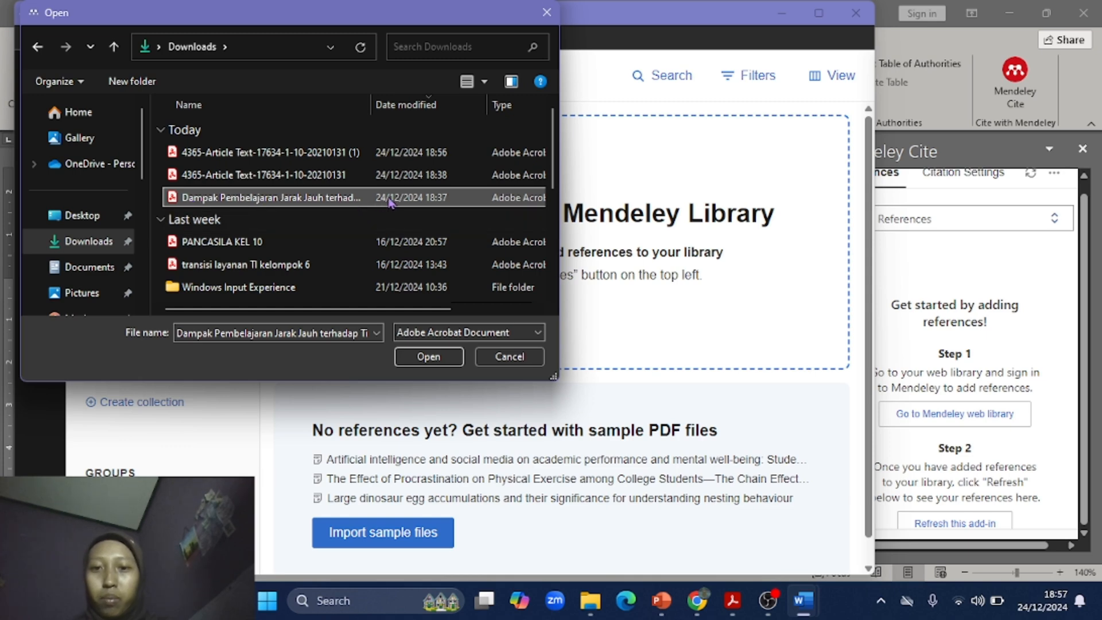
left_click(429, 356)
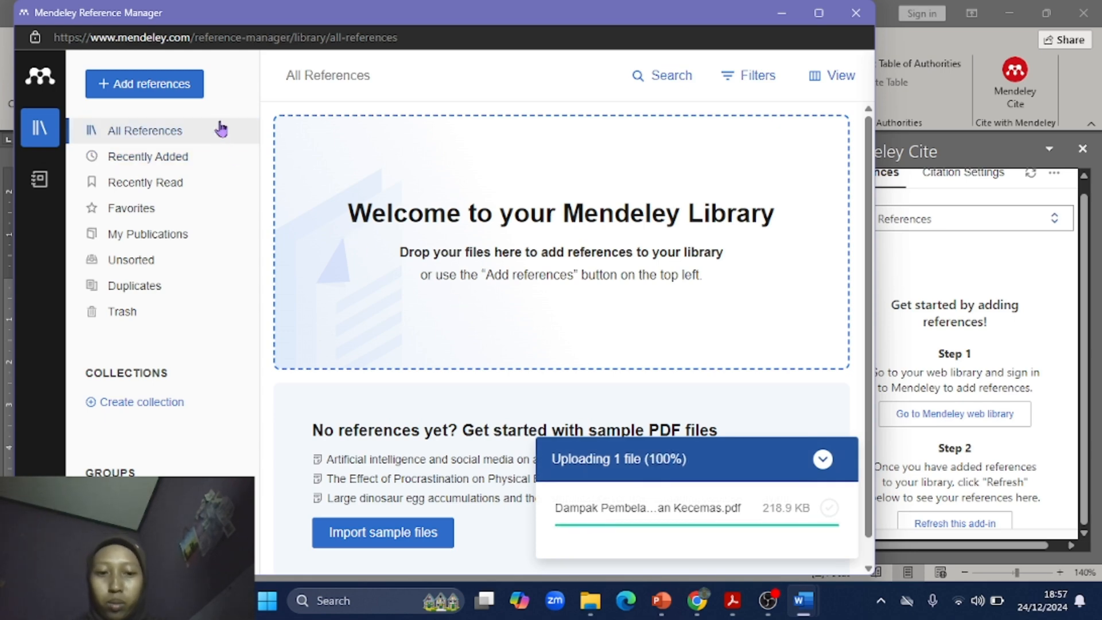
left_click(150, 90)
left_click(181, 143)
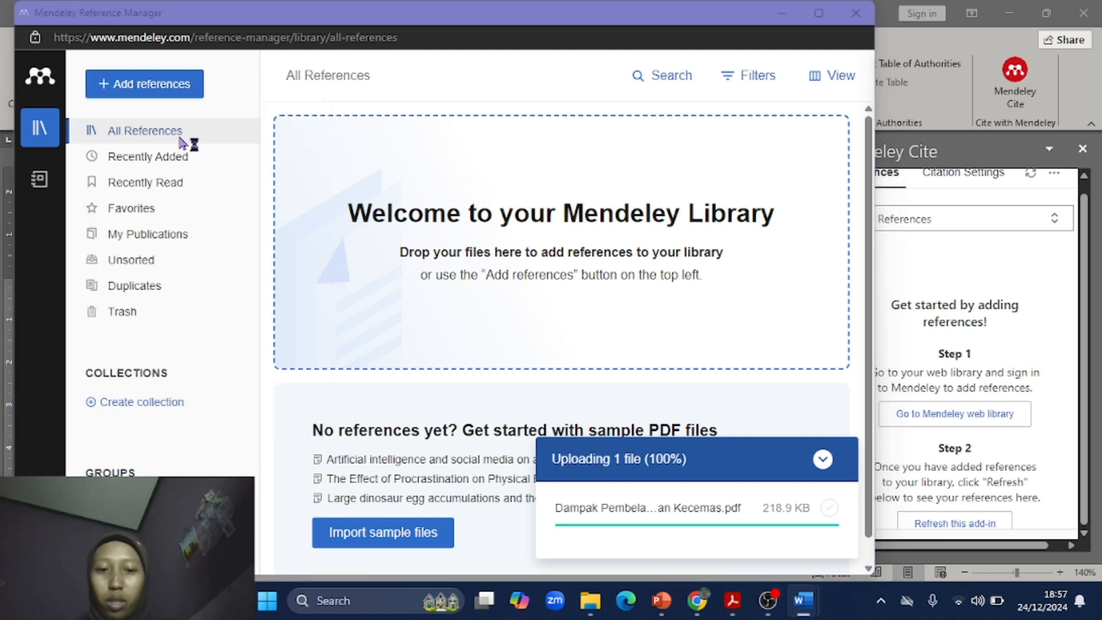
left_click(255, 174)
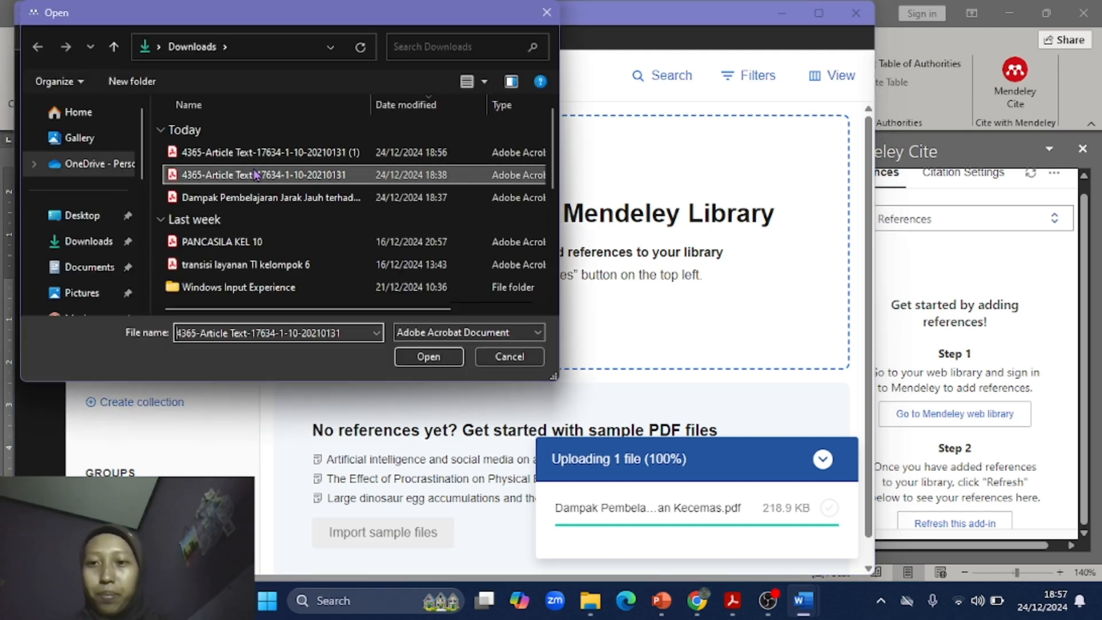
left_click(431, 357)
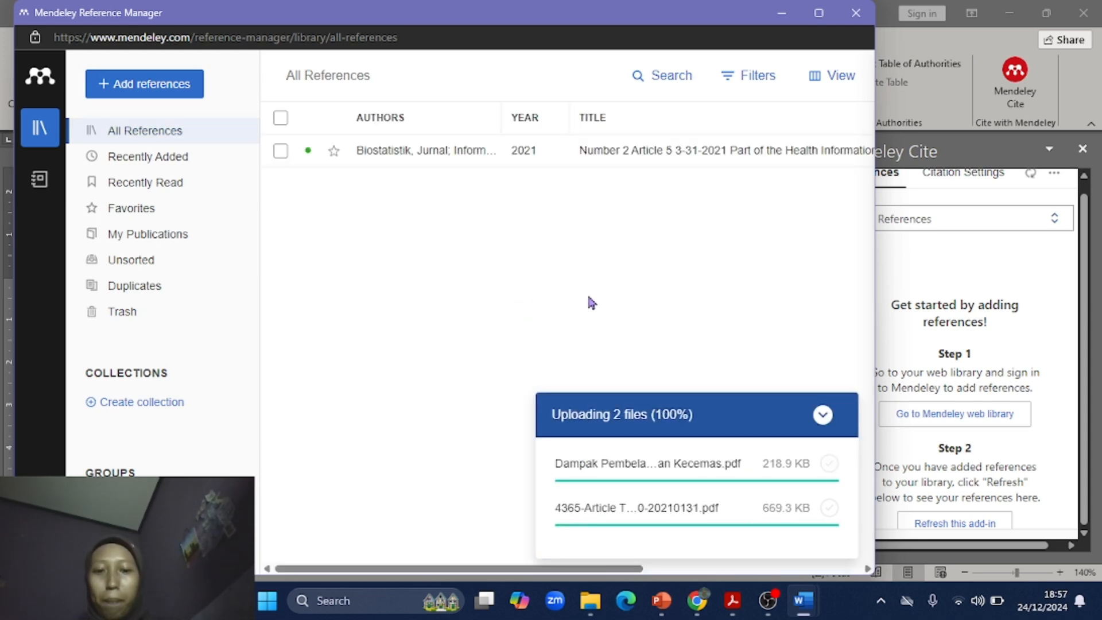
left_click(782, 14)
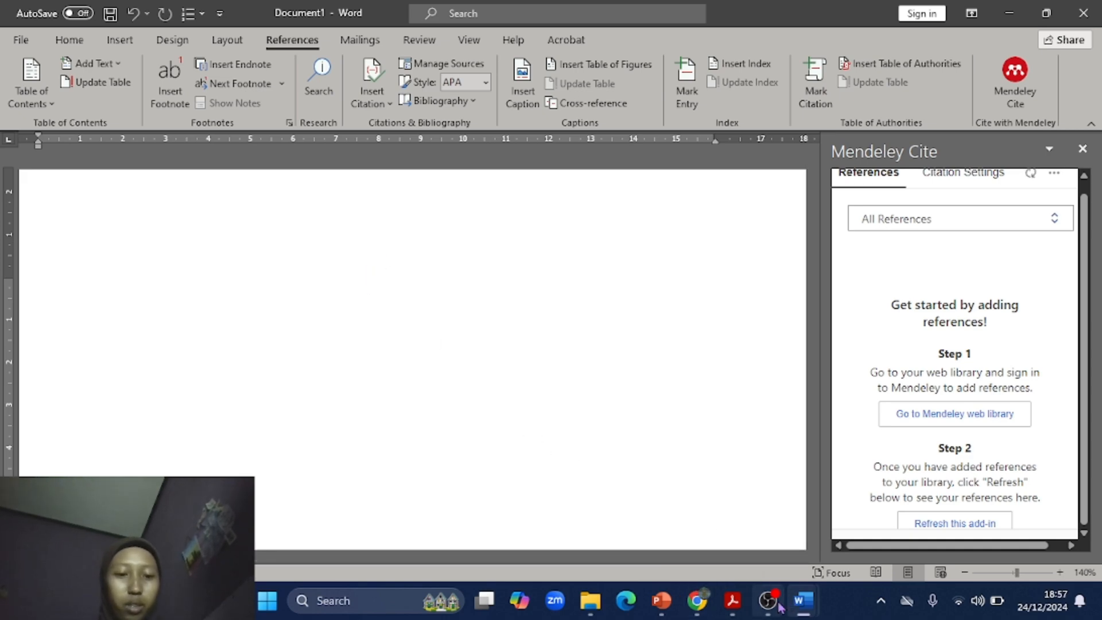
Switch to the "Dampak Pembelajaran Jarak Jauh" article in Acrobat and skim its abstract and introduction for a passage to cite
mouse_move(732, 610)
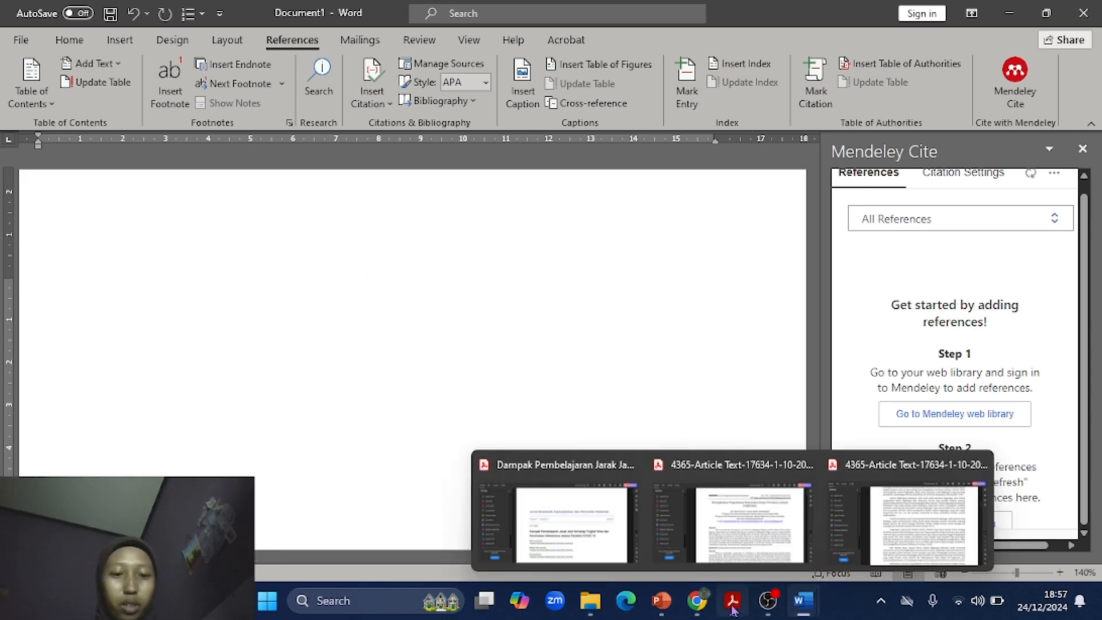
left_click(567, 506)
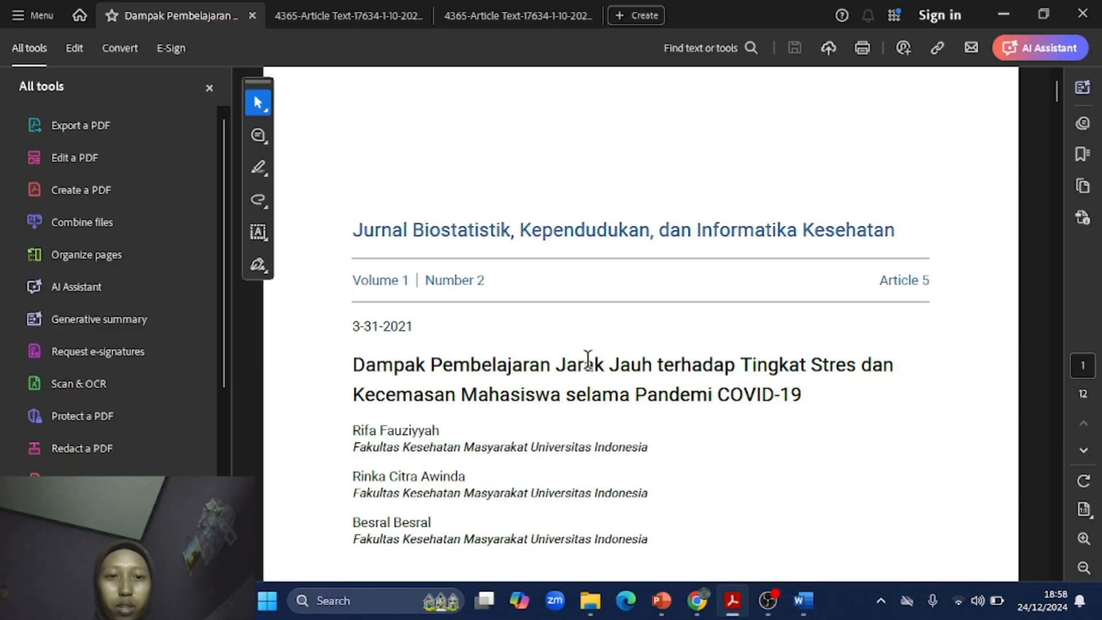
scroll(588, 360, "down", 3)
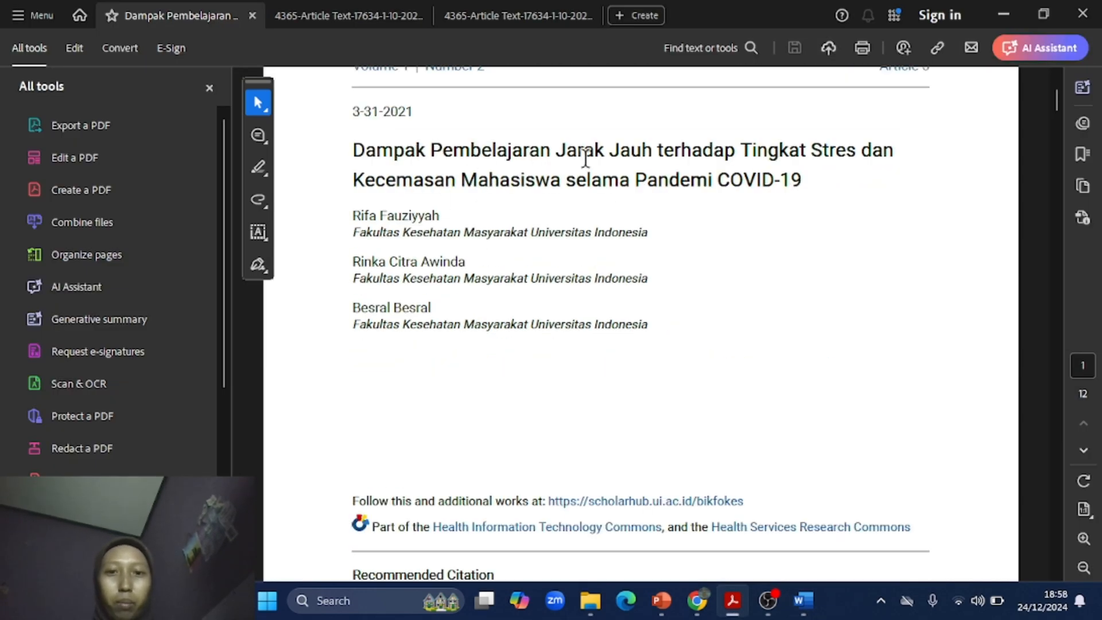
scroll(672, 354, "down", 10)
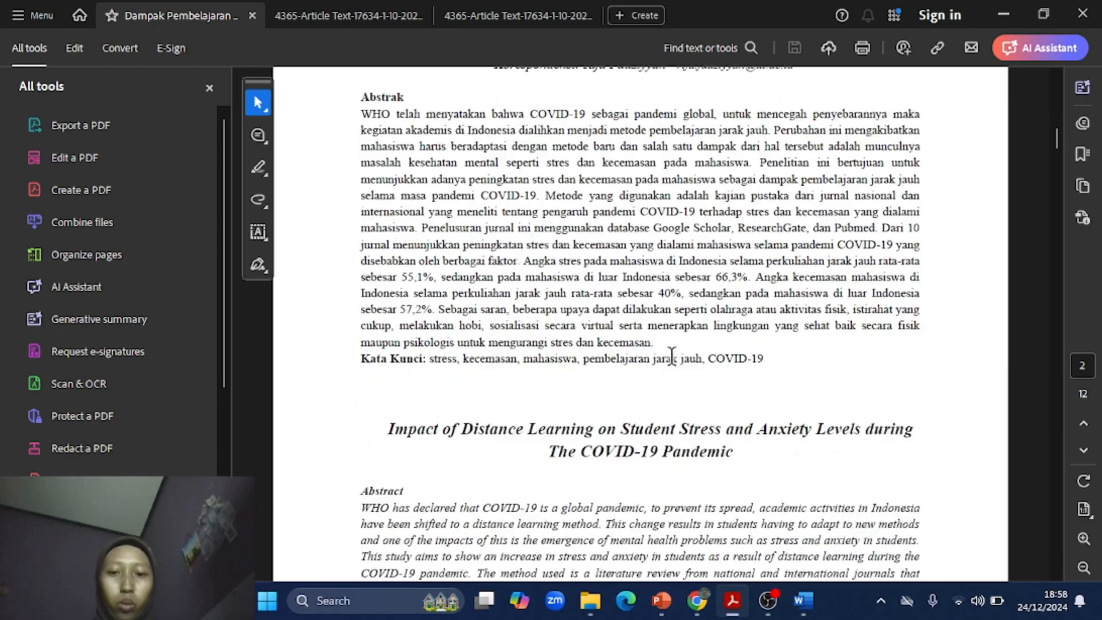
scroll(672, 354, "down", 10)
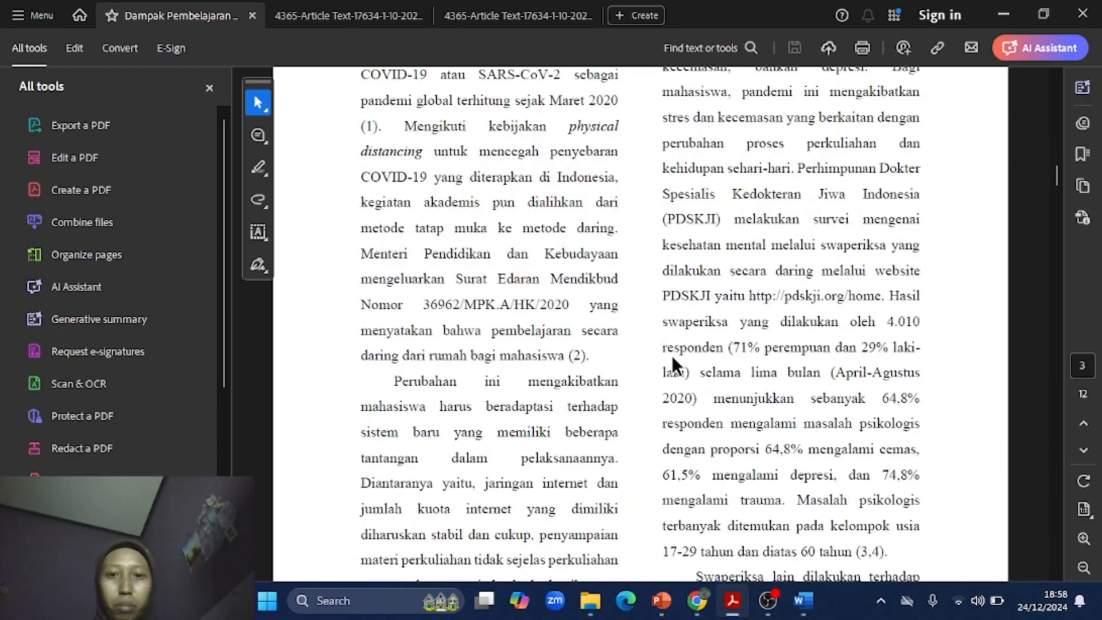
scroll(671, 356, "up", 4)
scroll(672, 356, "down", 4)
scroll(672, 356, "up", 5)
scroll(672, 356, "down", 15)
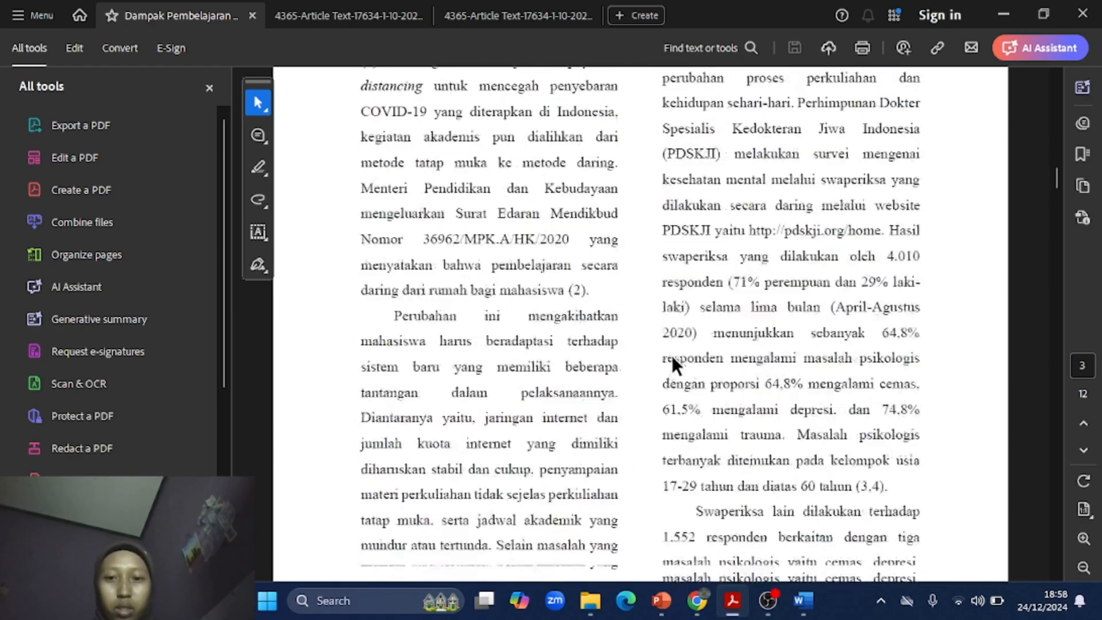
scroll(672, 356, "up", 15)
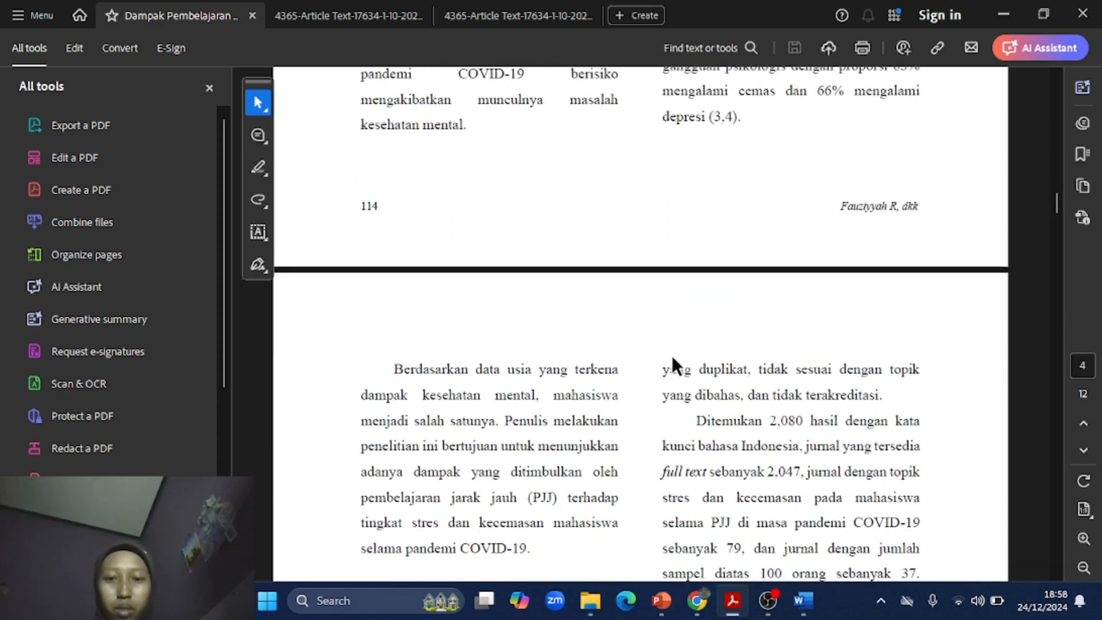
scroll(611, 370, "down", 12)
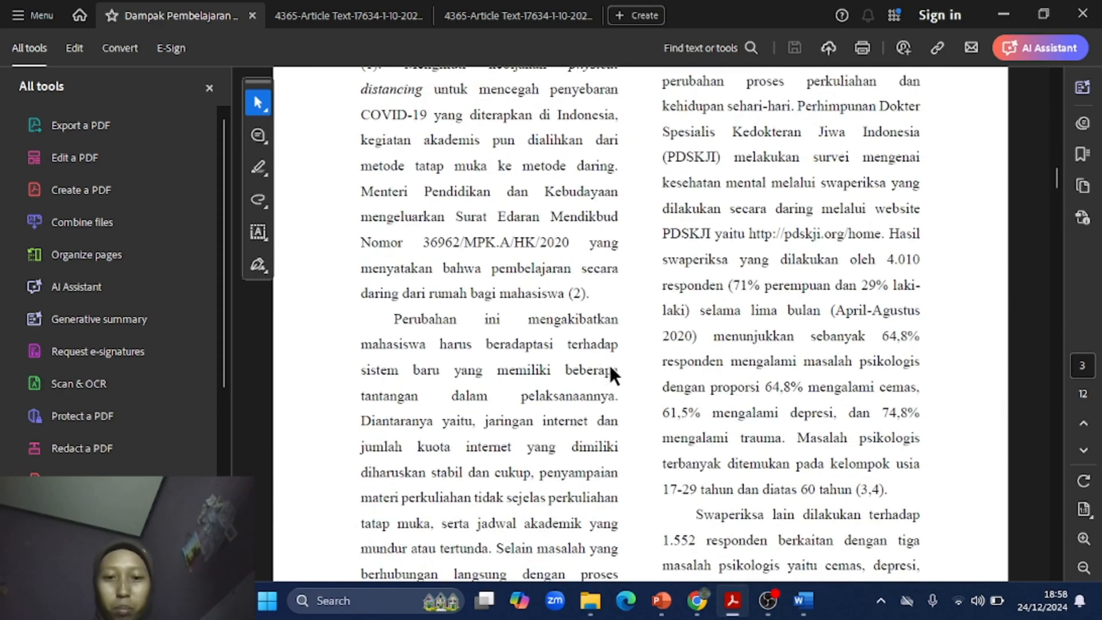
Copy the first paragraph under PENDAHULUAN, minimize Acrobat and paste the paragraph into the blank Word document
scroll(611, 370, "up", 8)
left_click_drag(394, 205, 597, 513)
key("ctrl+c")
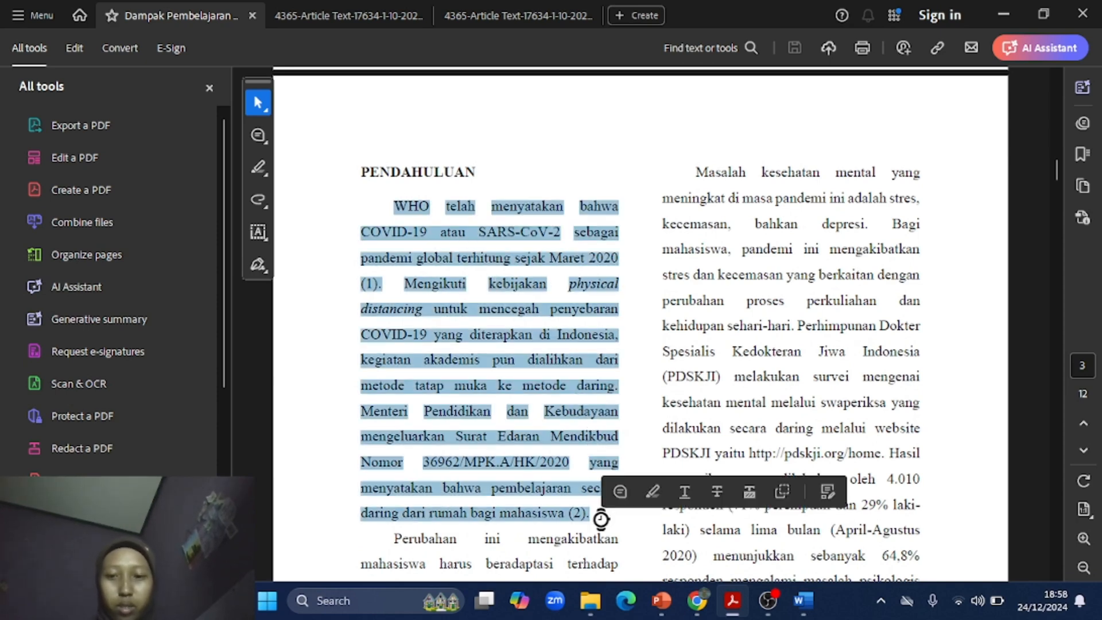
left_click(1002, 16)
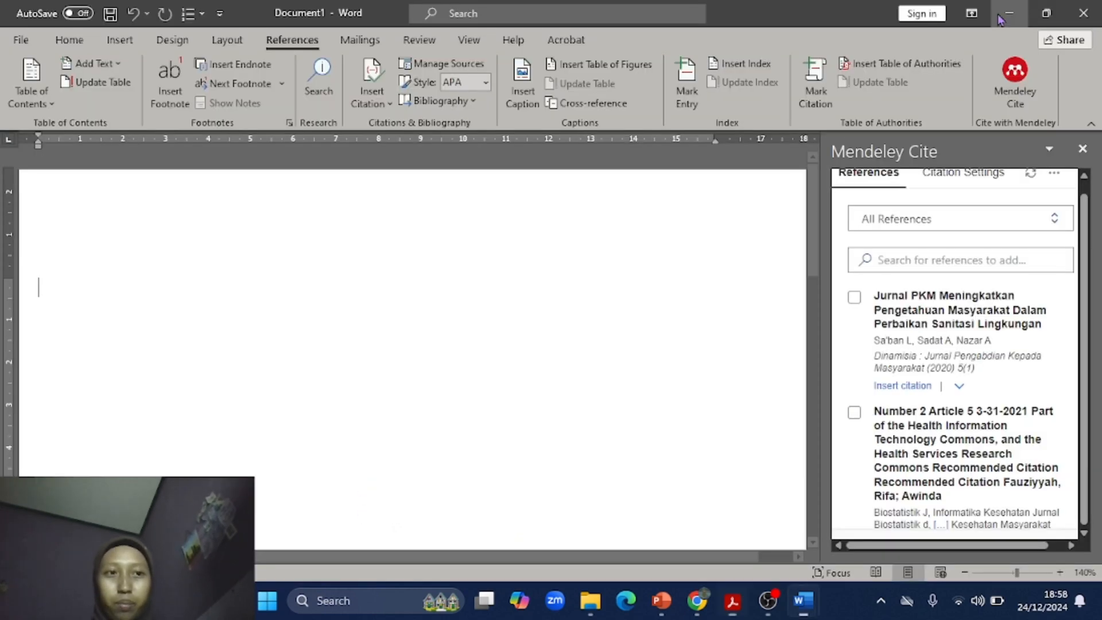
key("ctrl+v")
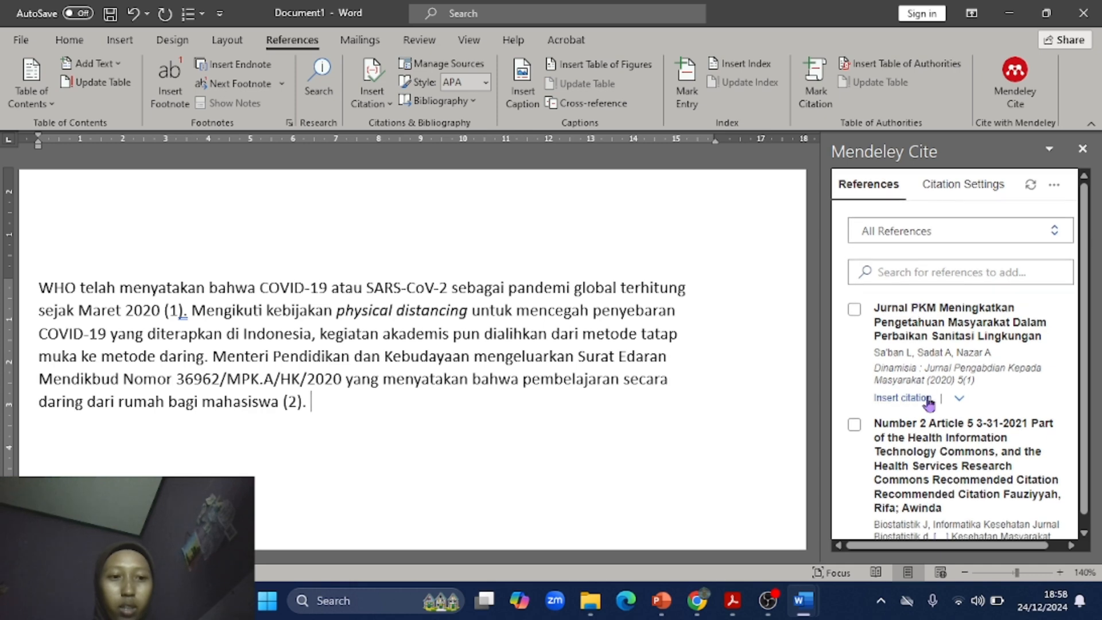
Look over the imported references in the Mendeley Cite list and zoom the document out to 130%
scroll(925, 402, "down", 2)
scroll(908, 374, "up", 2)
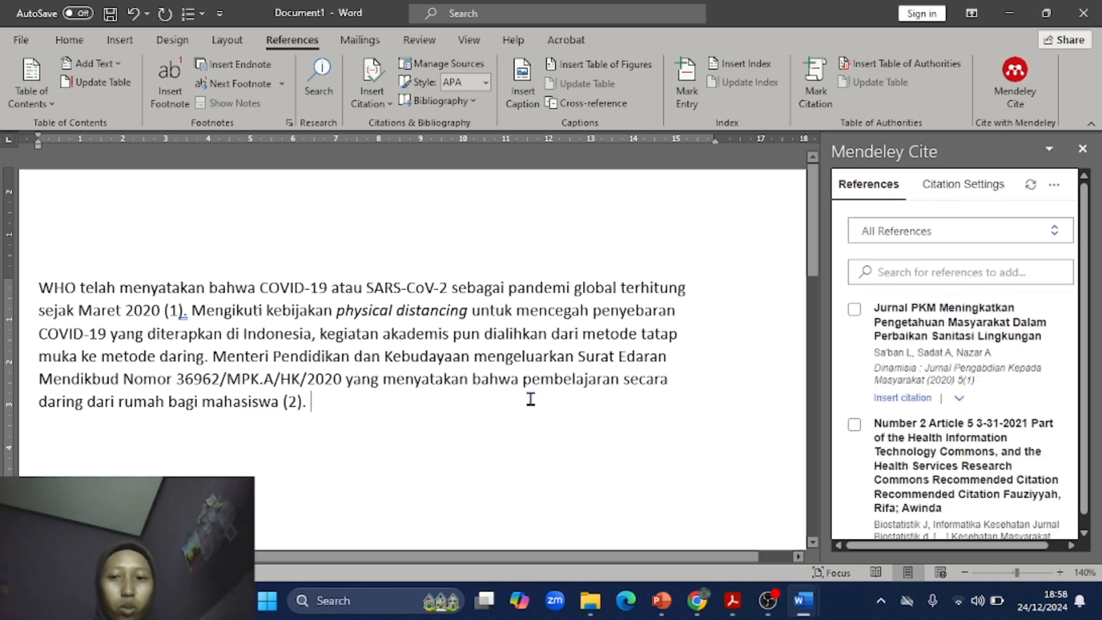
scroll(513, 399, "down", 1)
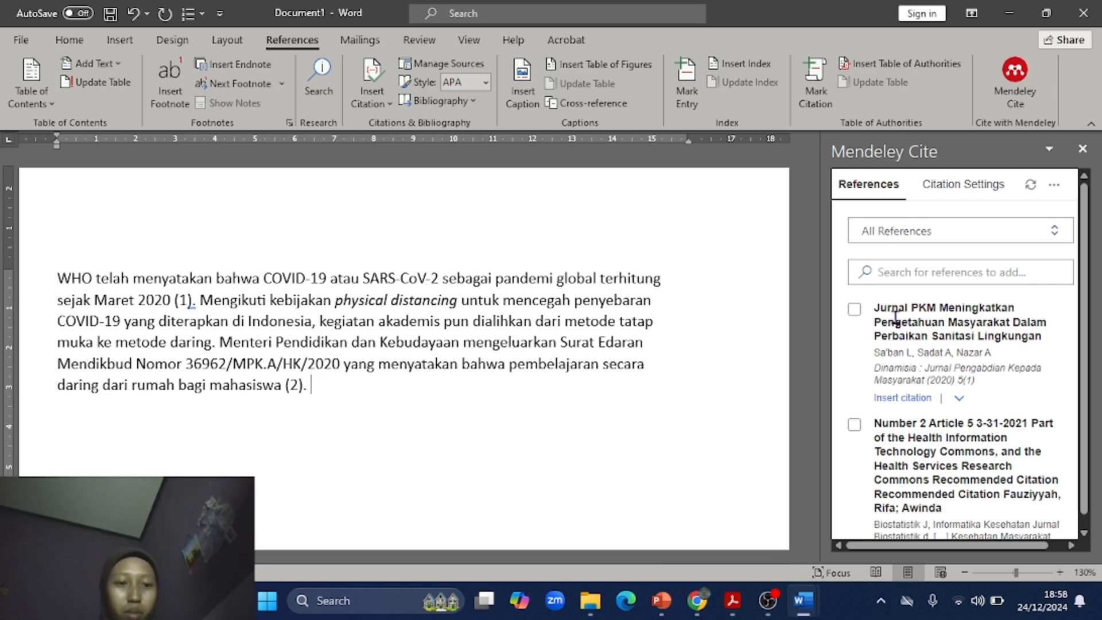
scroll(895, 319, "down", 2)
scroll(896, 316, "up", 2)
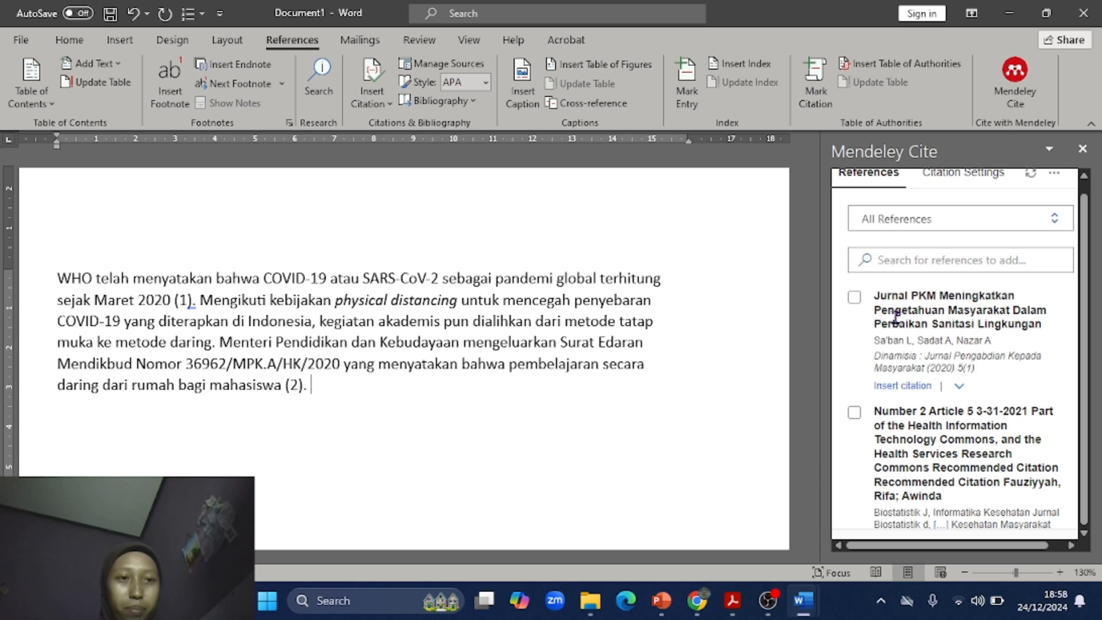
scroll(951, 181, "up", 1)
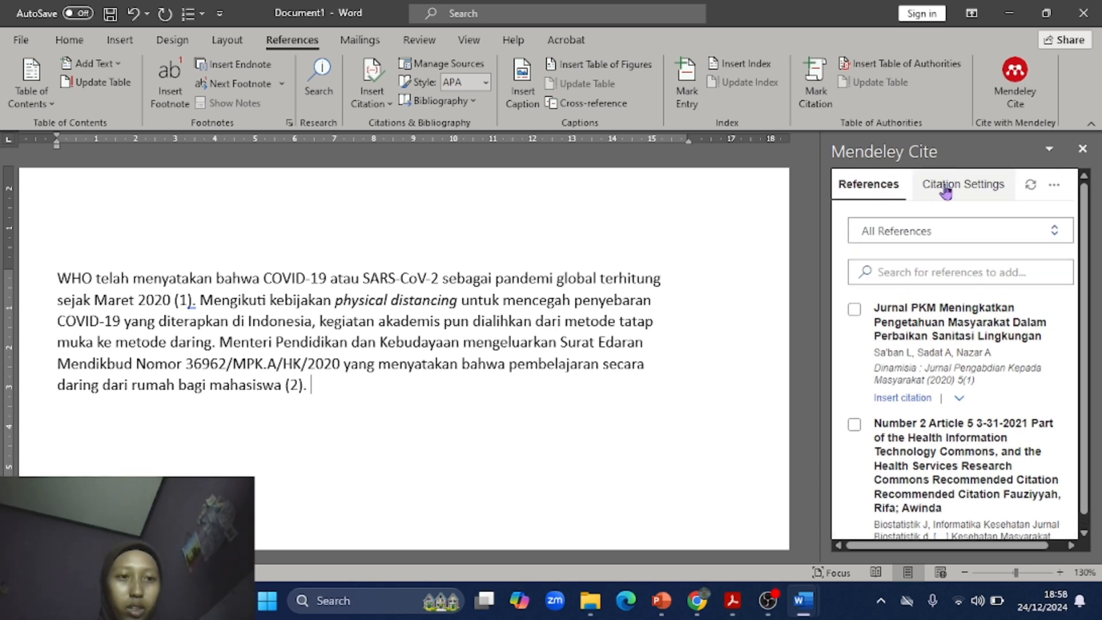
Browse the available citation styles in the Mendeley Cite citation settings and leave the list without choosing another style
left_click(945, 191)
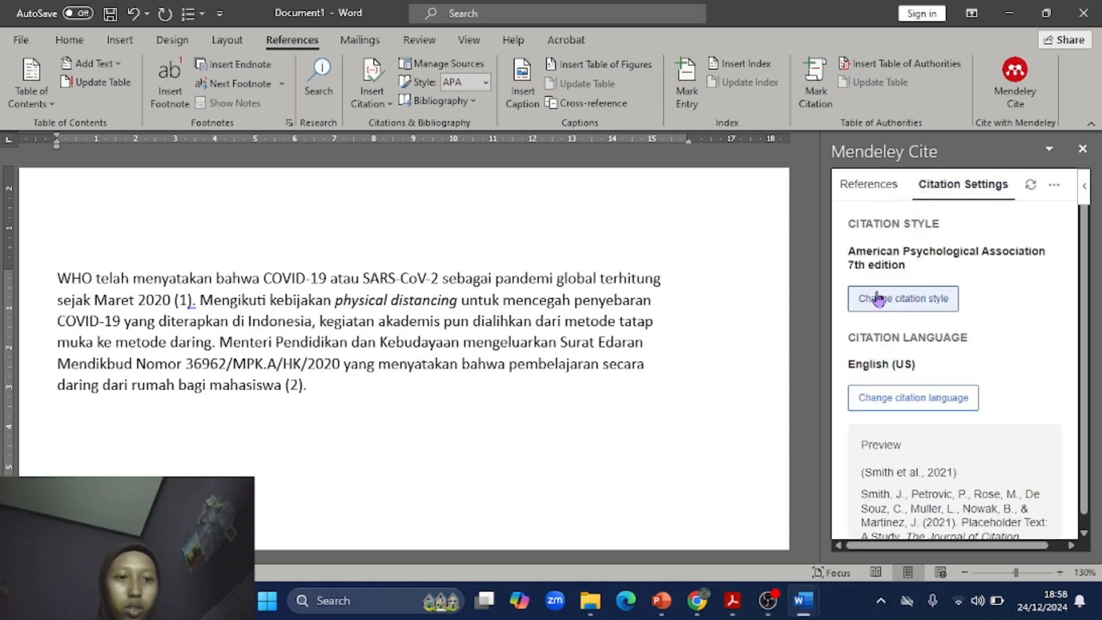
left_click(919, 303)
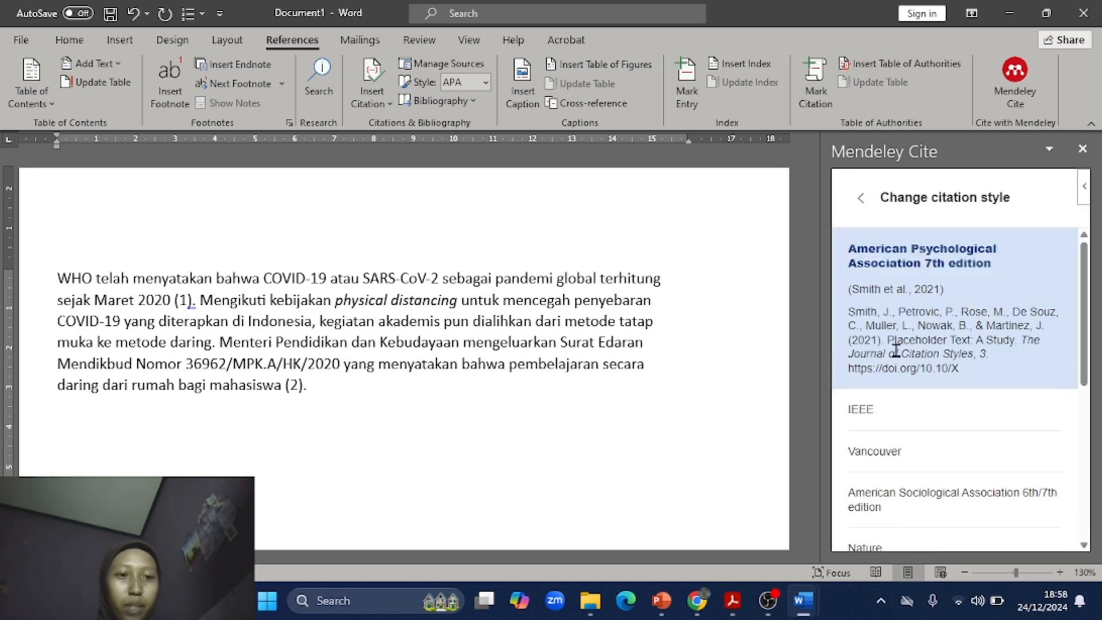
scroll(931, 419, "down", 1)
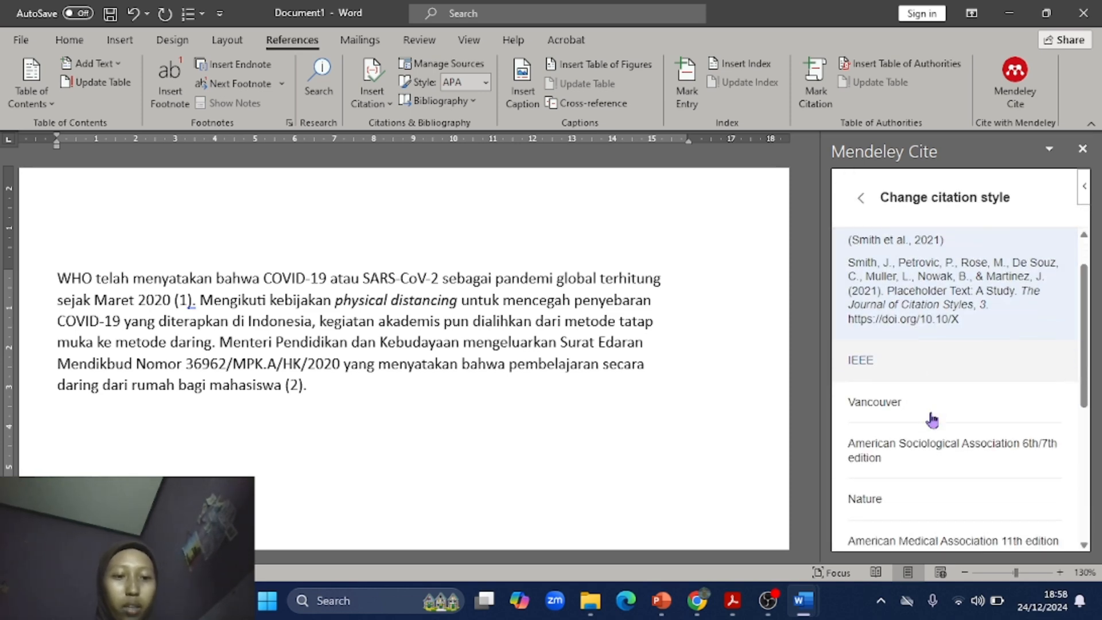
scroll(932, 420, "down", 3)
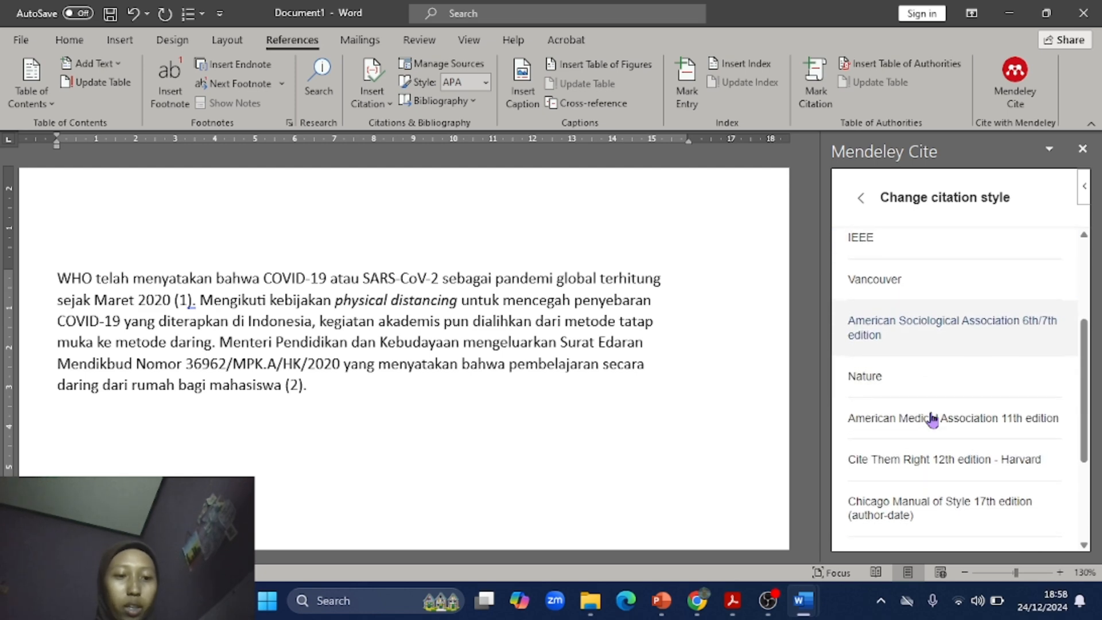
scroll(931, 419, "up", 1)
scroll(894, 276, "up", 3)
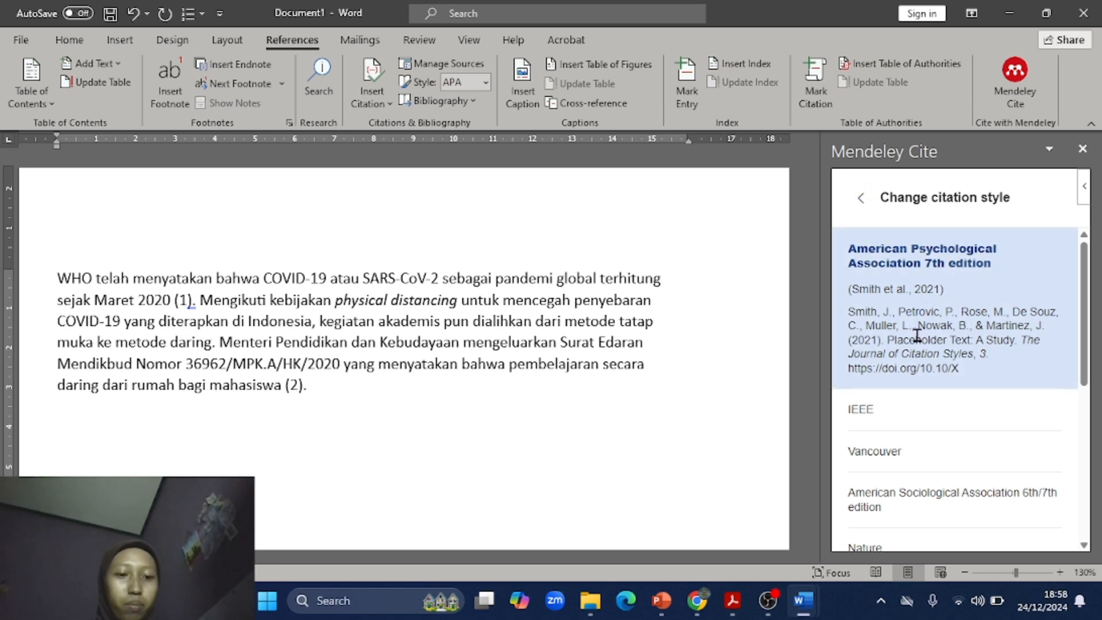
scroll(922, 281, "down", 8)
left_click(854, 200)
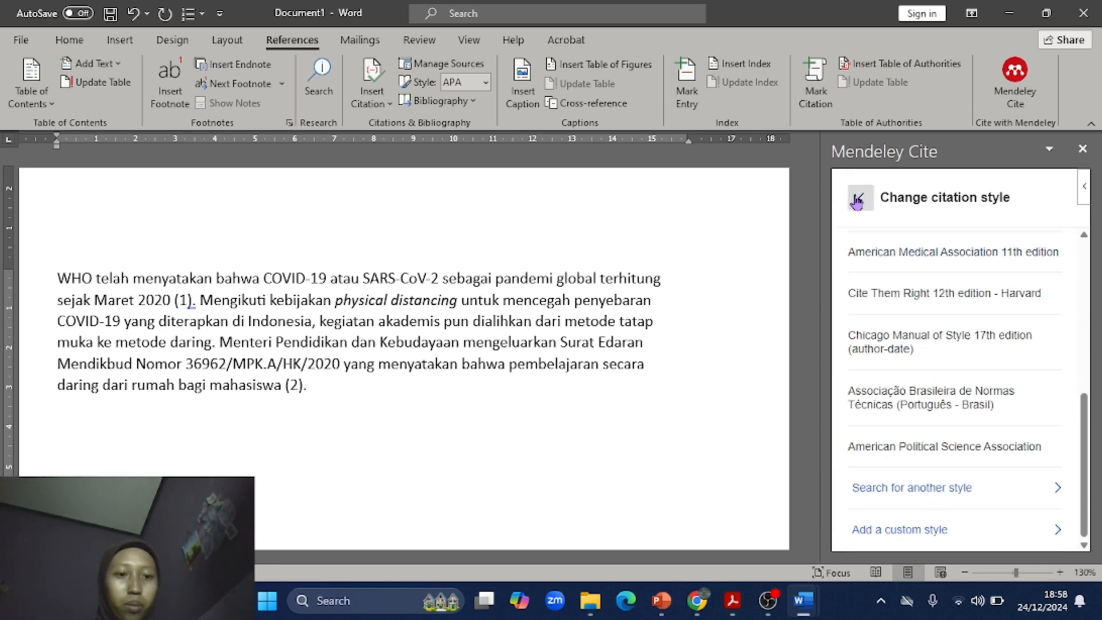
Examine the citation language, preview and additional citation options, and return to the reference list in Mendeley Cite
scroll(988, 319, "down", 1)
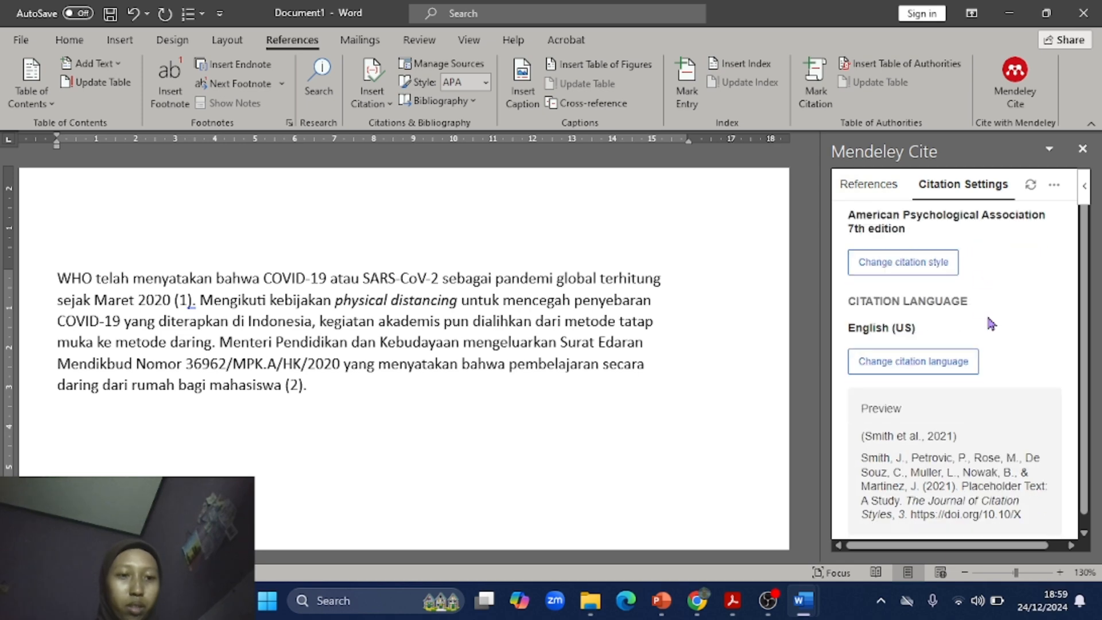
scroll(991, 324, "up", 1)
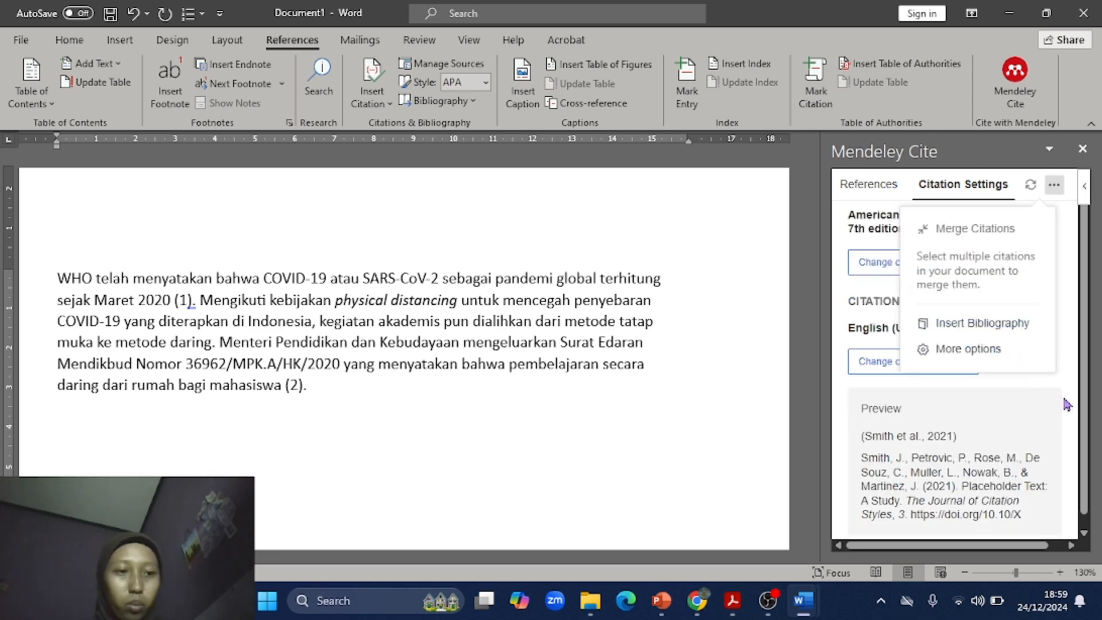
left_click(1067, 405)
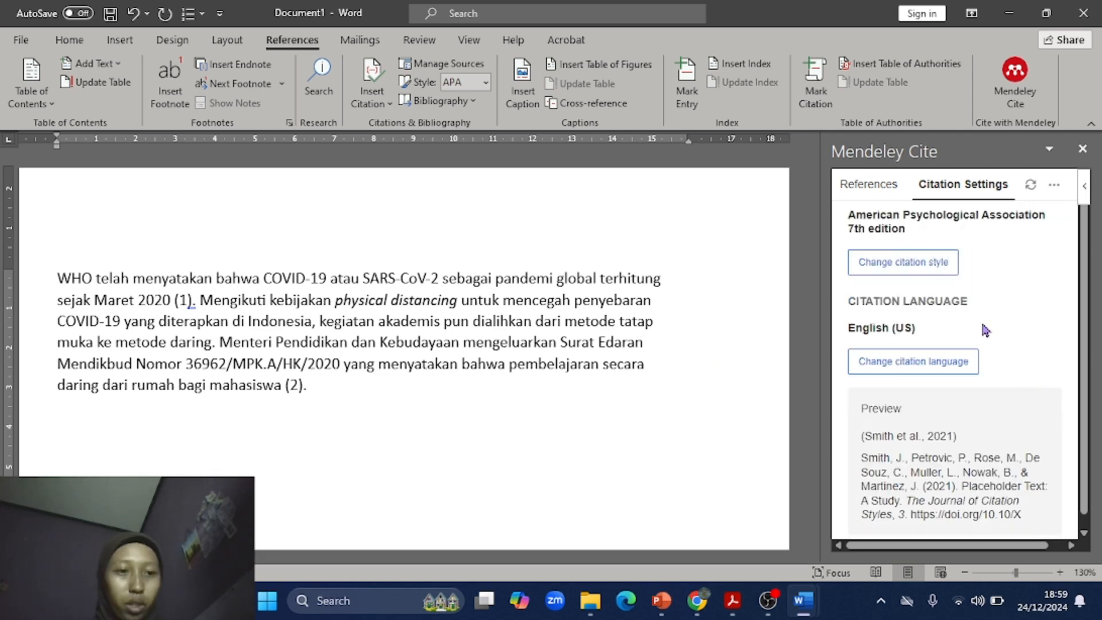
scroll(957, 374, "up", 1)
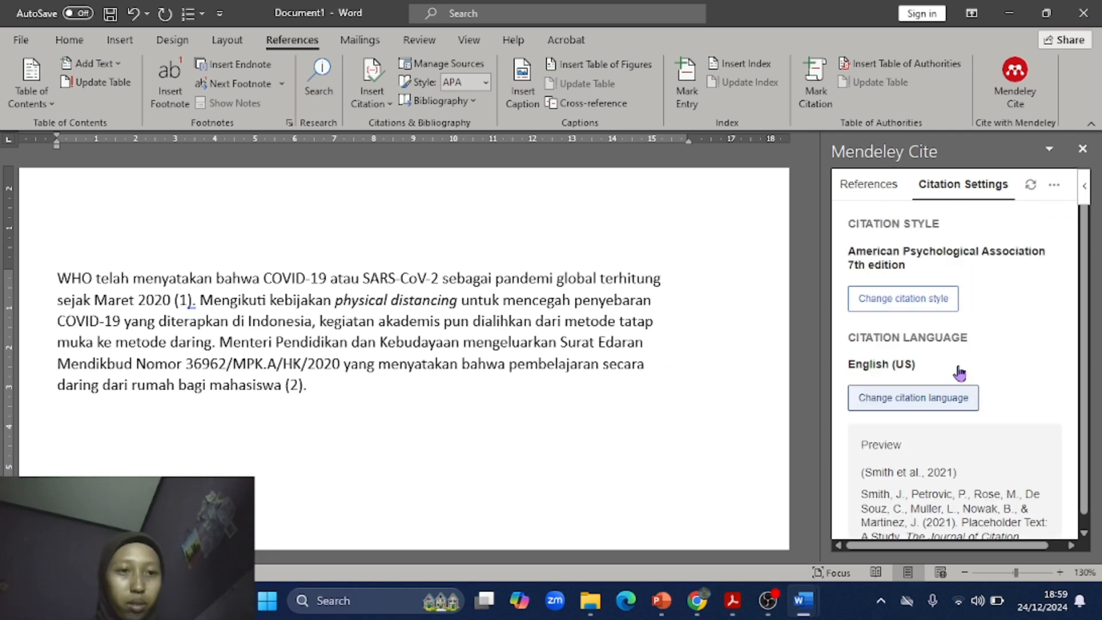
left_click(865, 186)
scroll(879, 323, "down", 1)
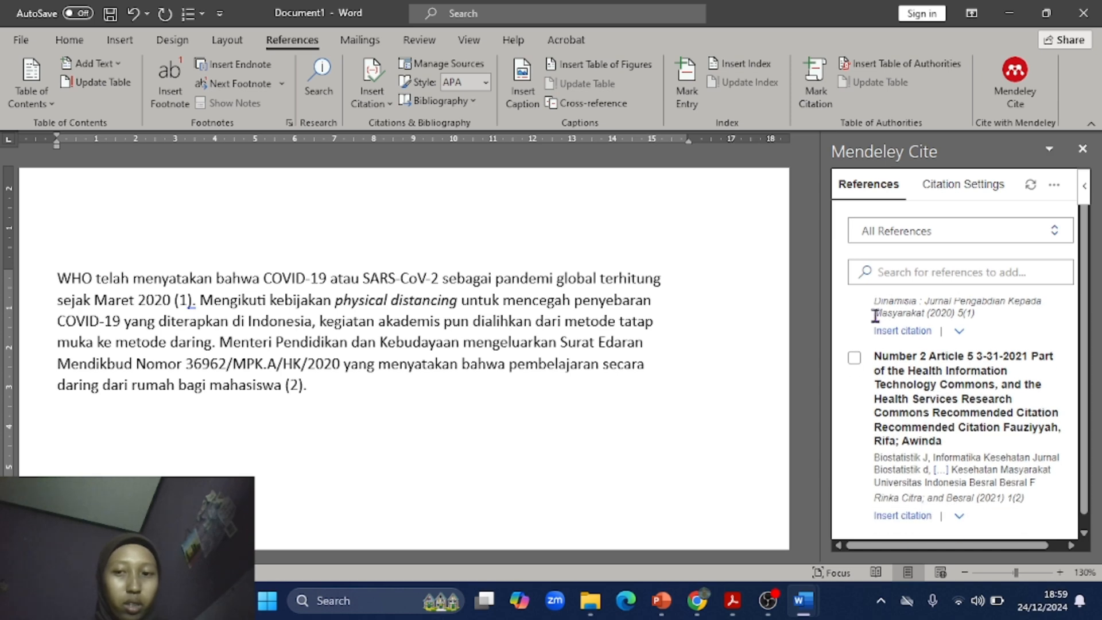
Insert a Mendeley citation for the reference "Number 2 Article 5 3-31-2021" at the end of the COVID-19 paragraph
scroll(947, 428, "up", 1)
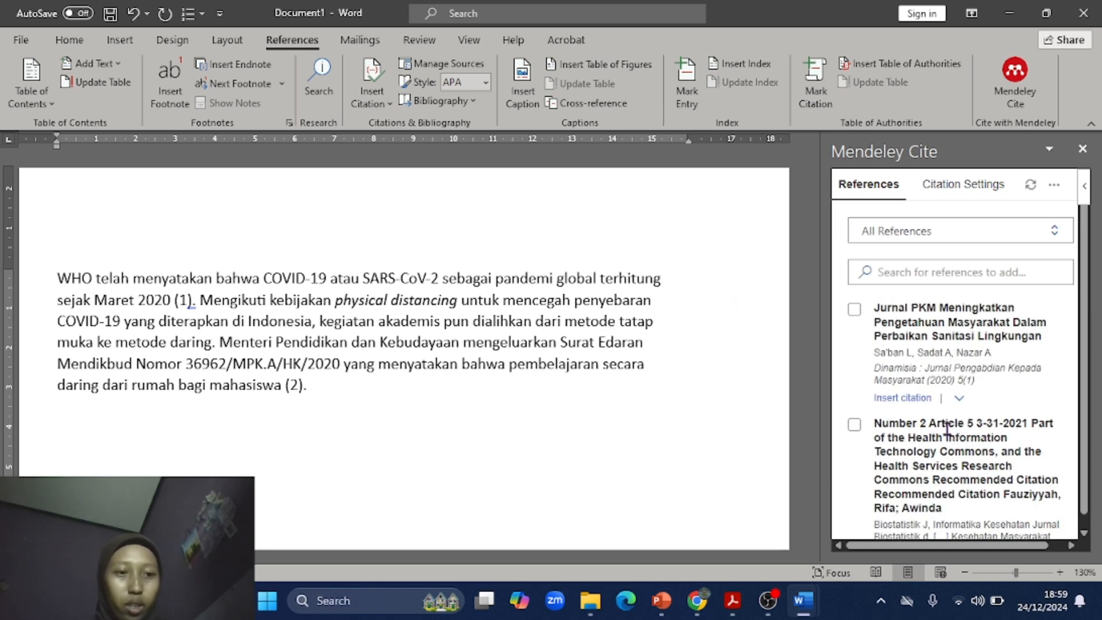
left_click(854, 424)
scroll(860, 432, "down", 2)
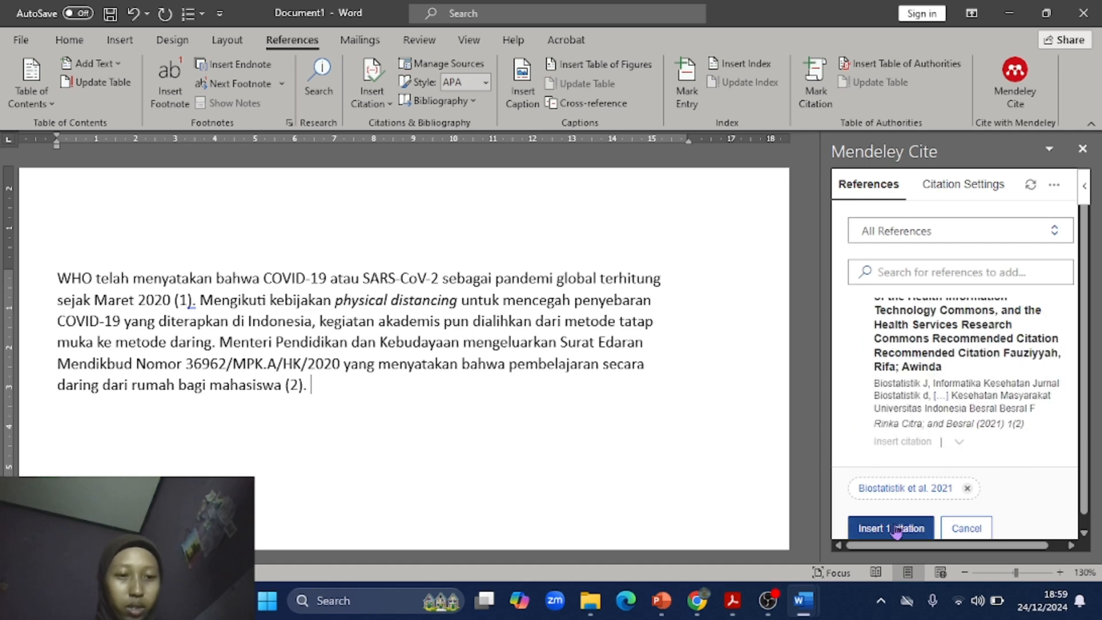
left_click(896, 529)
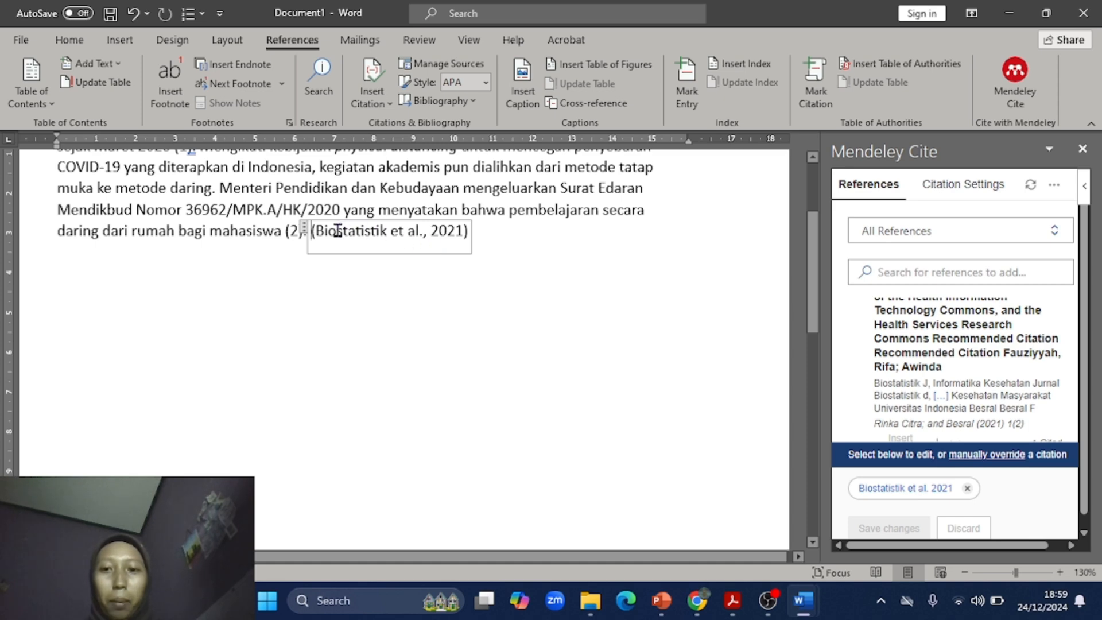
left_click(491, 230)
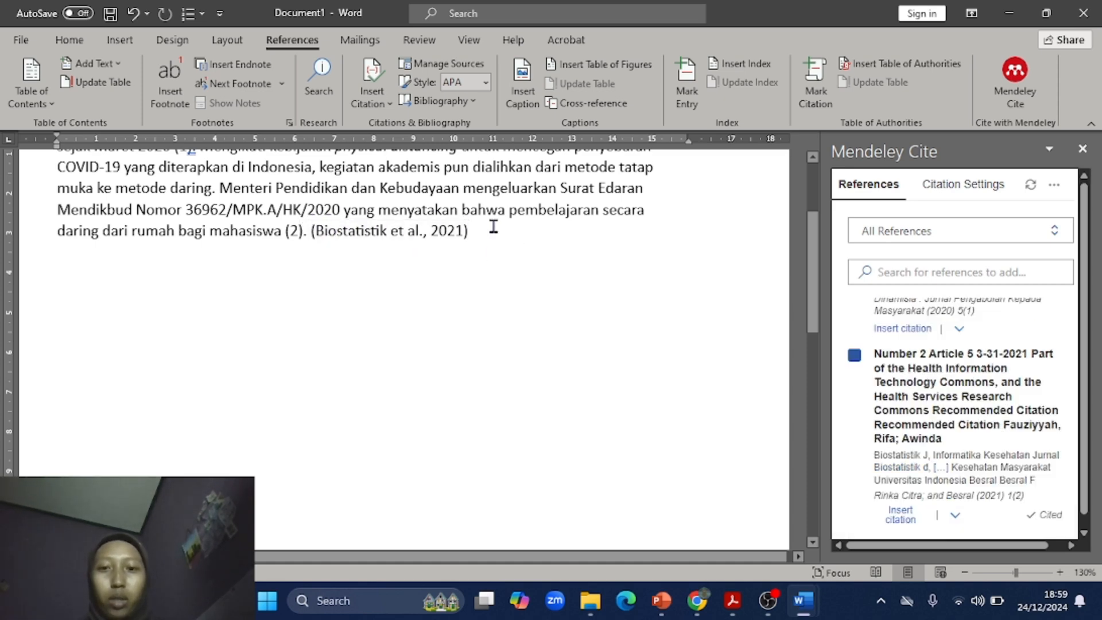
scroll(566, 251, "up", 3)
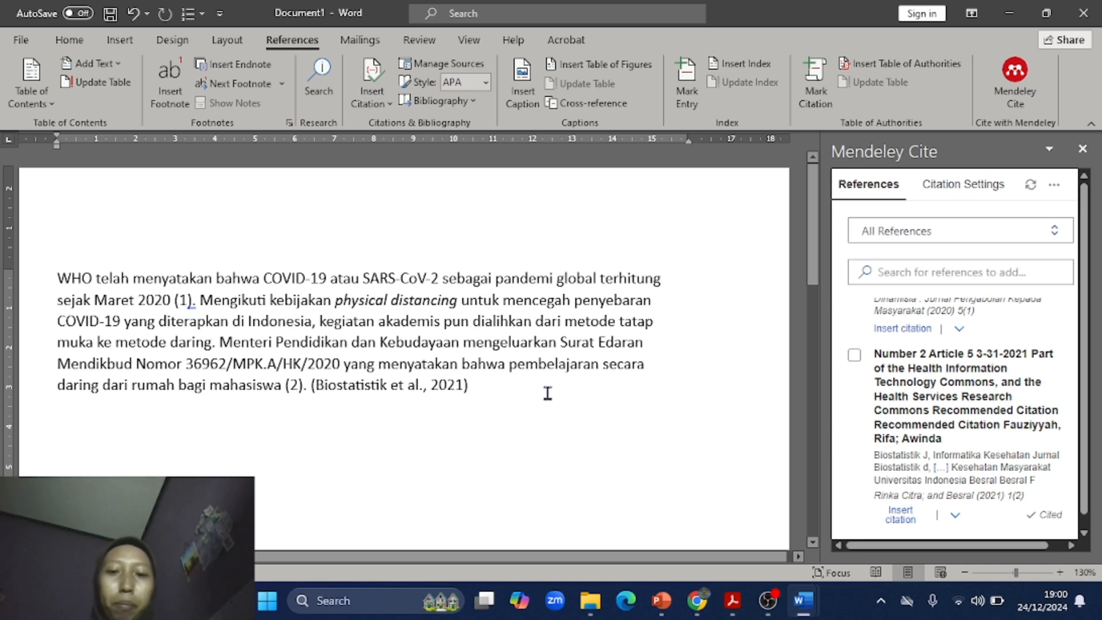
Add two line breaks below the cited paragraph, switch to Acrobat and find the "Kesehatan lingkungan" paragraph on page 4 of the sanitation article
key("Return")
key("Return")
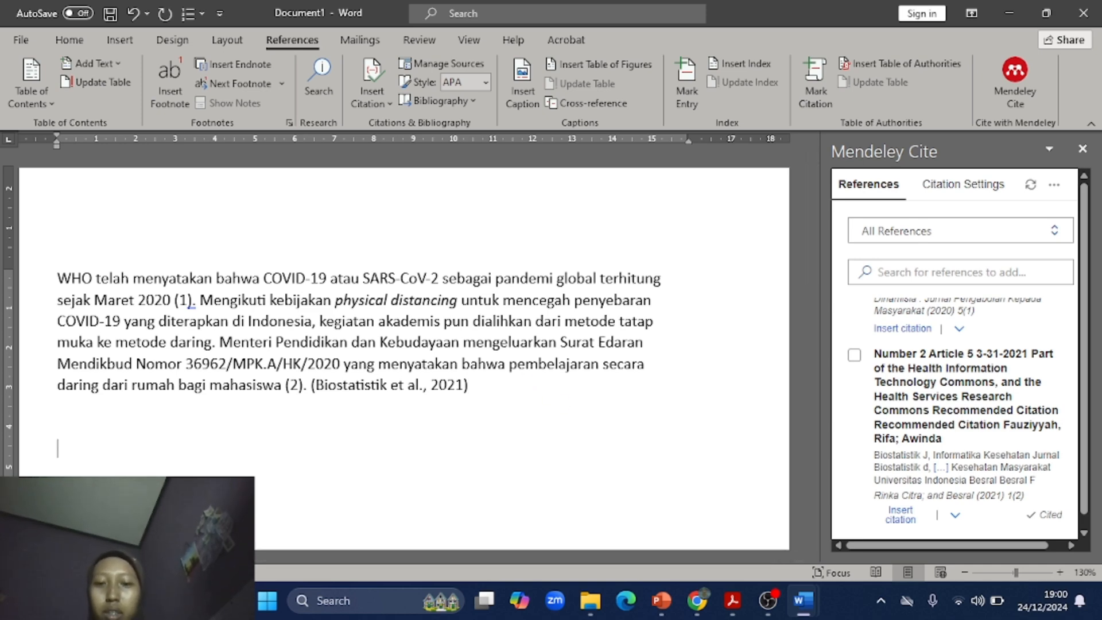
mouse_move(770, 601)
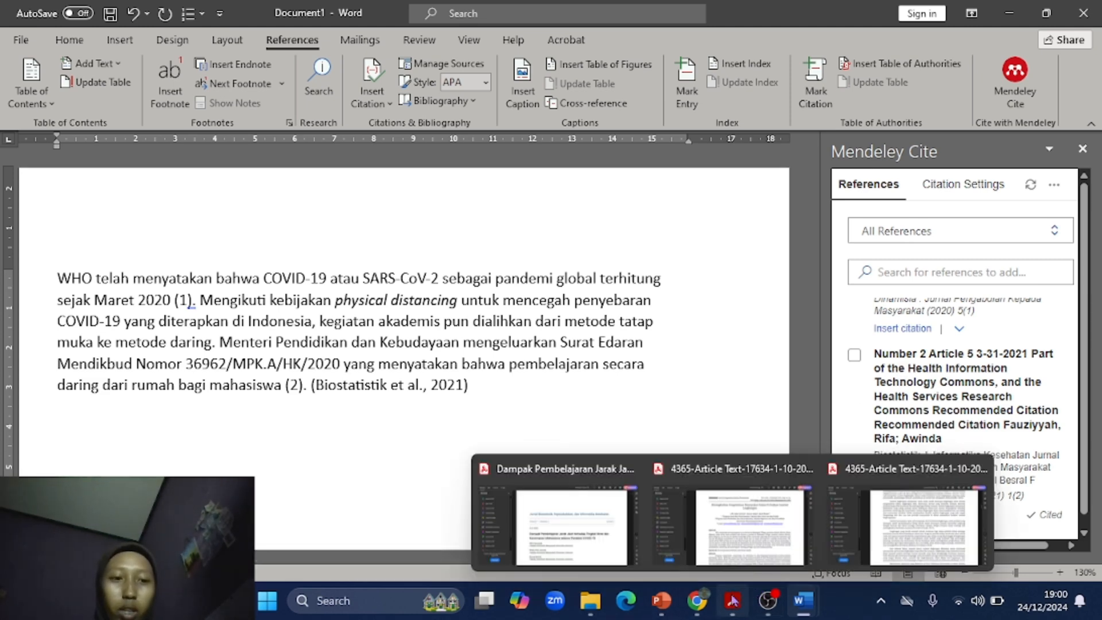
scroll(877, 389, "up", 1)
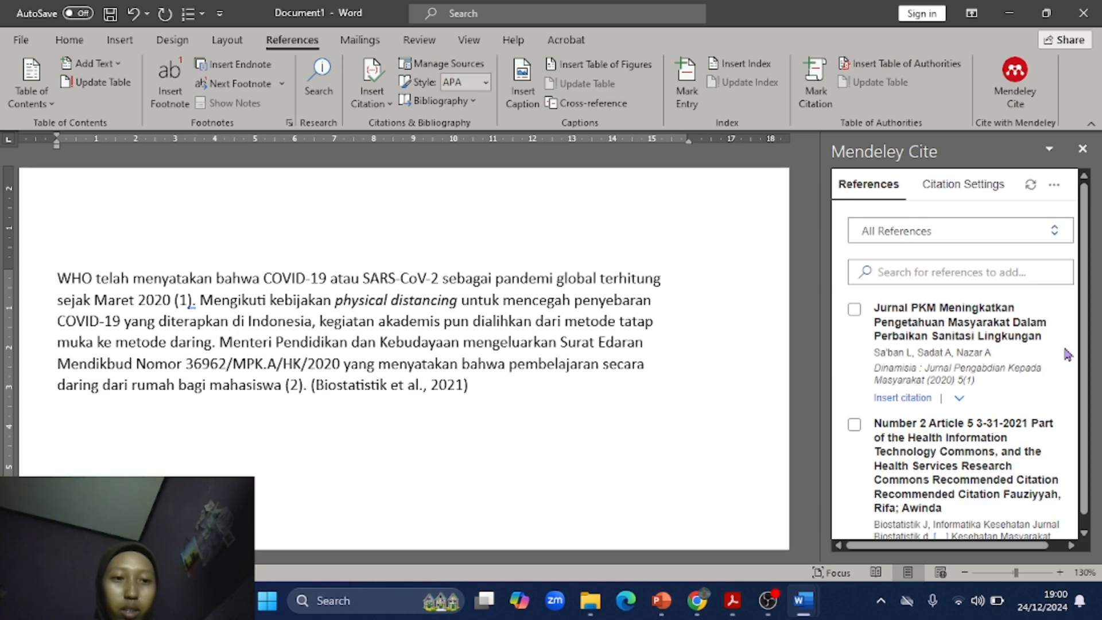
mouse_move(733, 601)
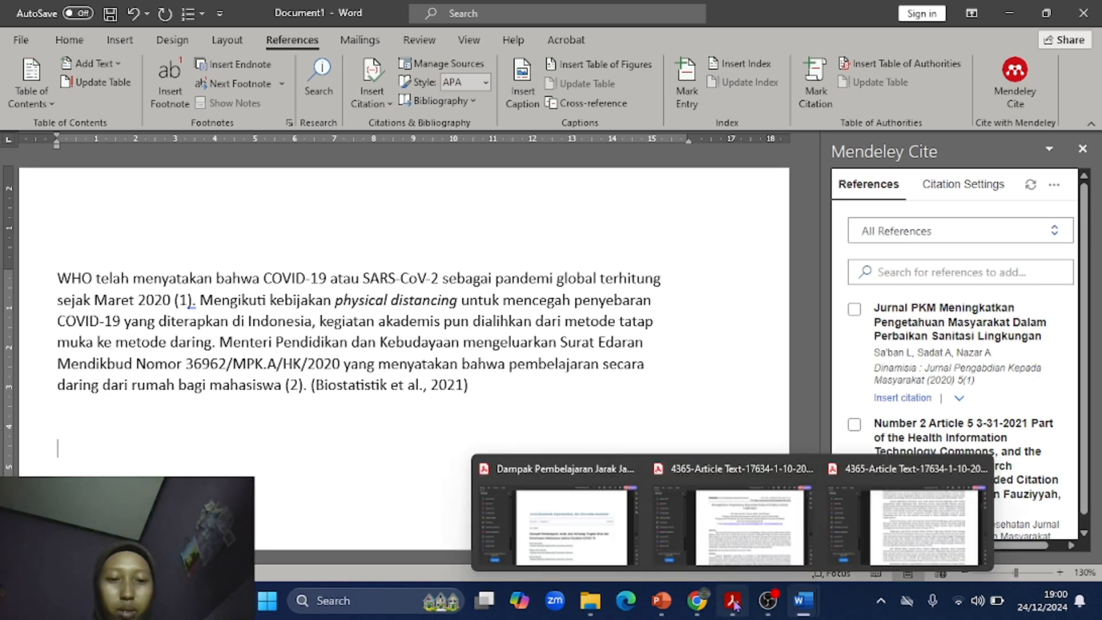
left_click(733, 515)
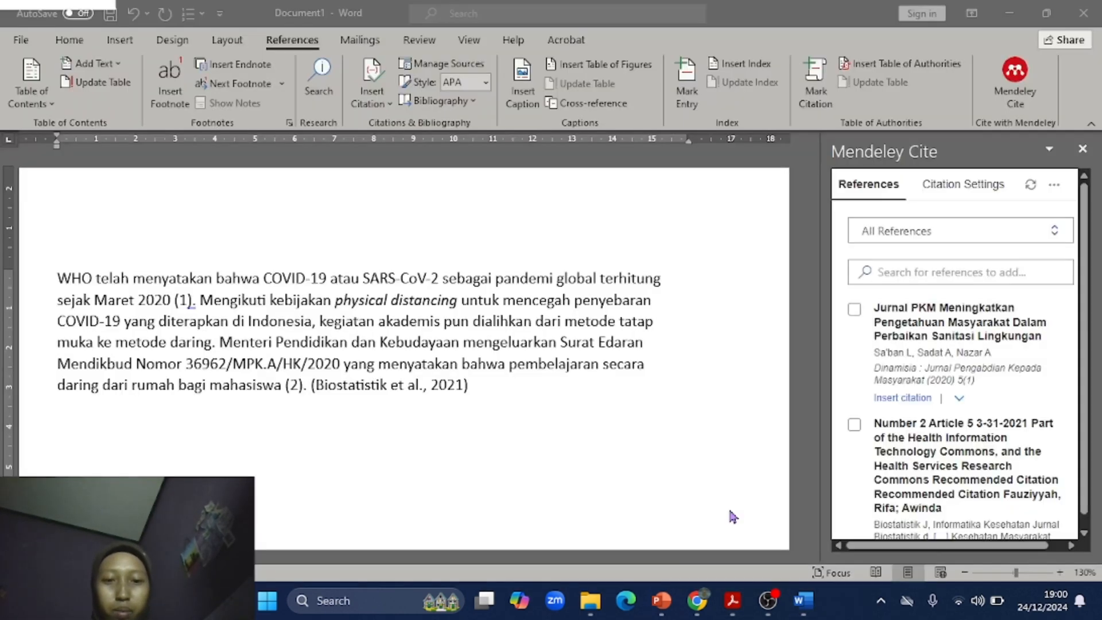
scroll(518, 401, "down", 10)
scroll(518, 401, "up", 10)
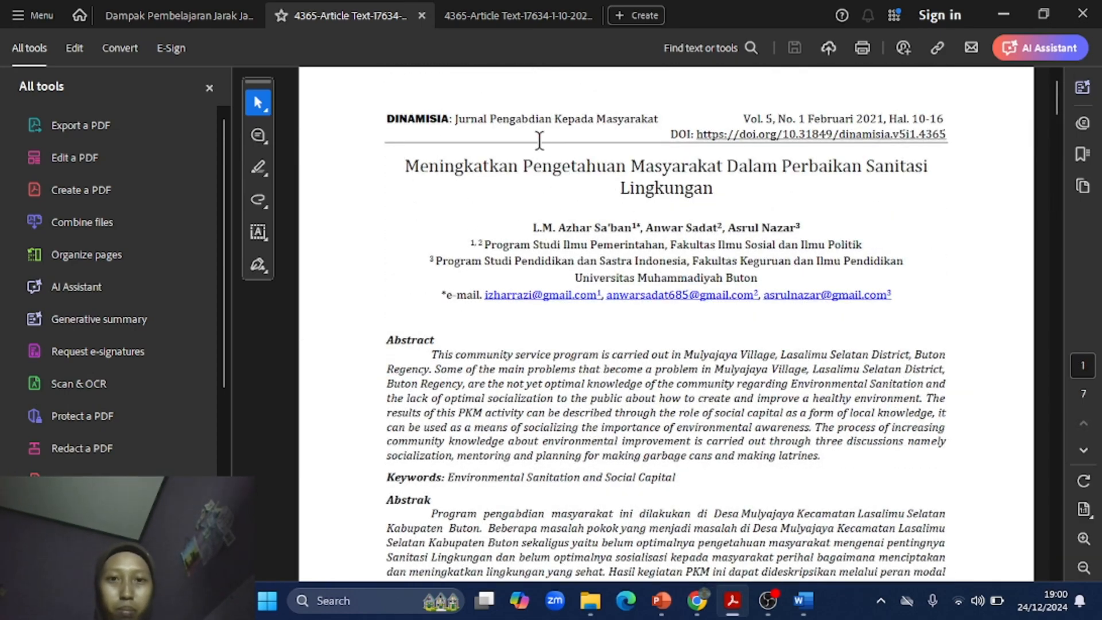
scroll(704, 352, "down", 20)
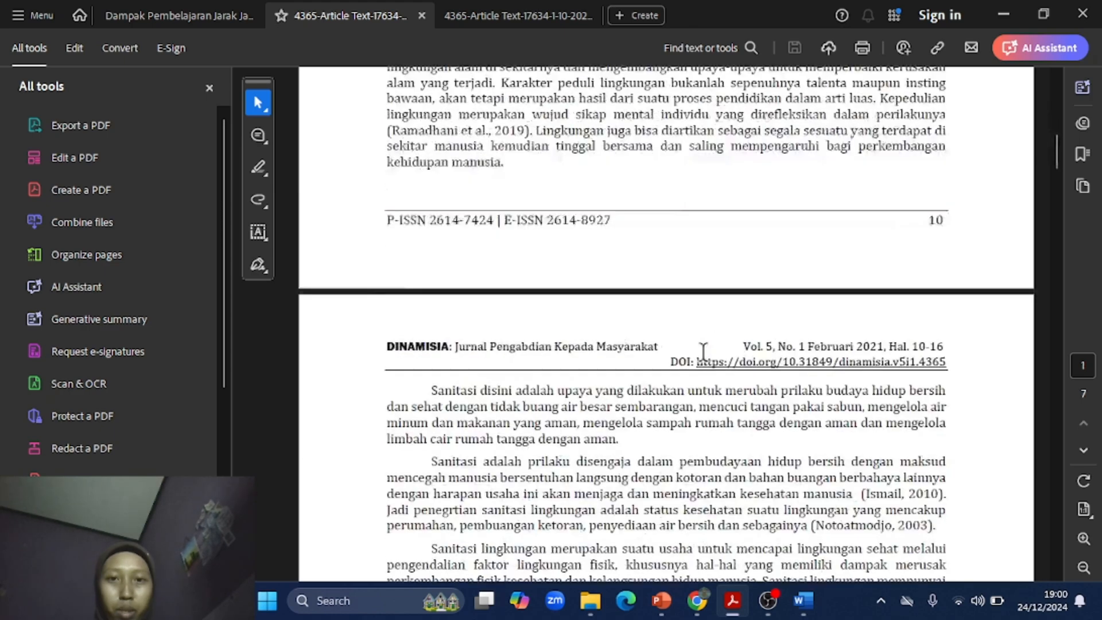
scroll(704, 352, "down", 10)
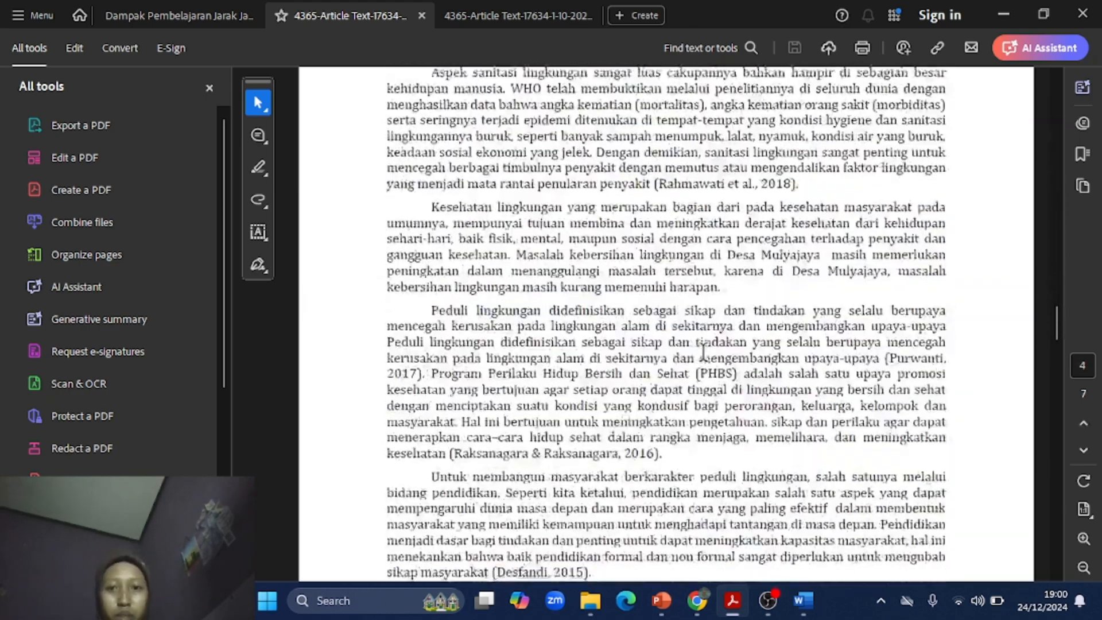
scroll(704, 352, "down", 1)
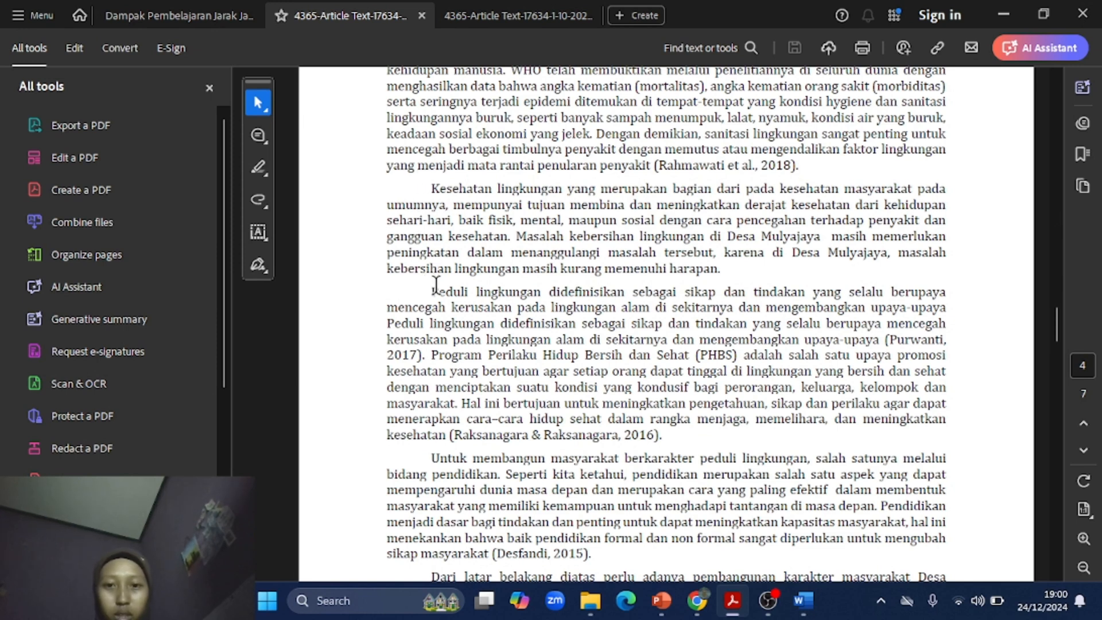
Copy the "Kesehatan lingkungan" paragraph through "Peduli lingkungan didefinisikan sebagai sikap", paste it into the Word document and delete the stray trailing letter
left_click_drag(430, 287, 433, 393)
scroll(432, 386, "up", 3)
left_click_drag(432, 352, 738, 427)
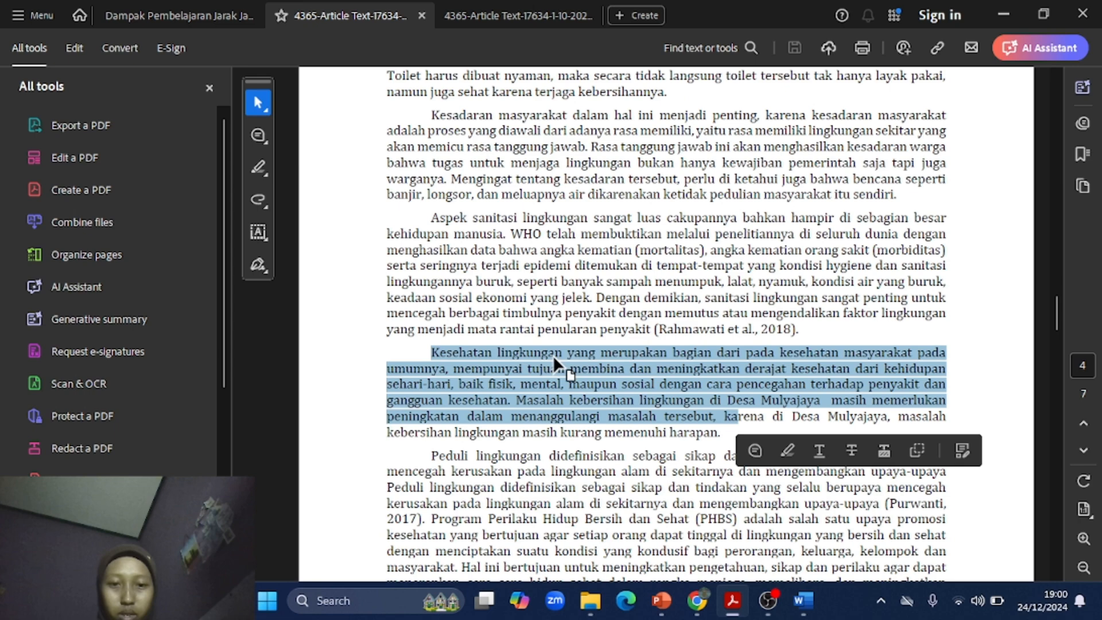
left_click(440, 356)
left_click_drag(432, 352, 731, 448)
key("ctrl+c")
left_click(1004, 13)
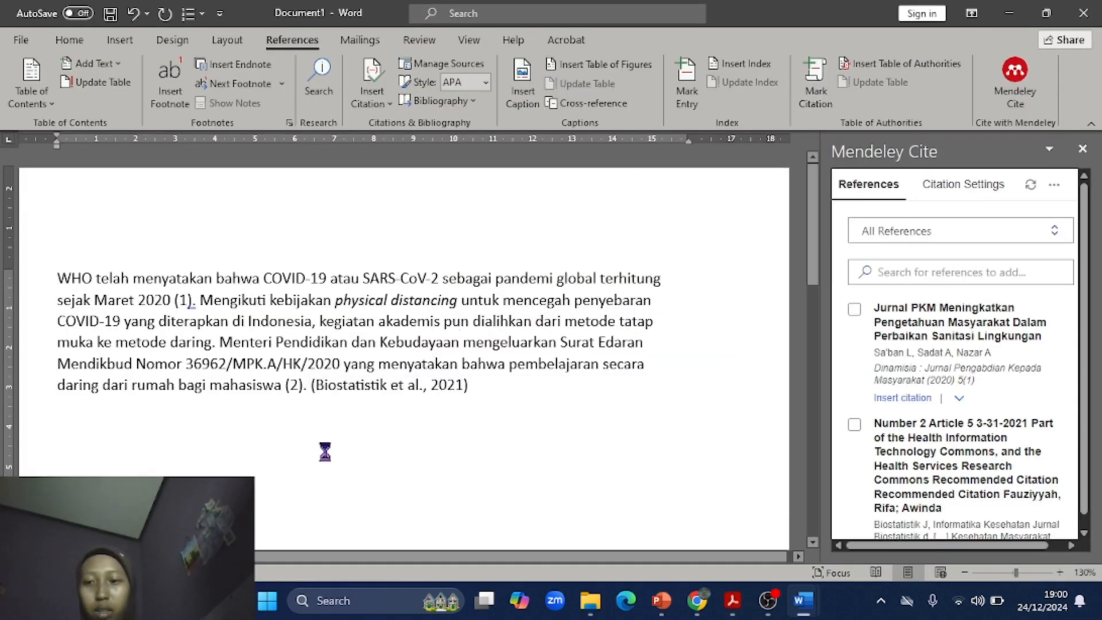
key("ctrl+v")
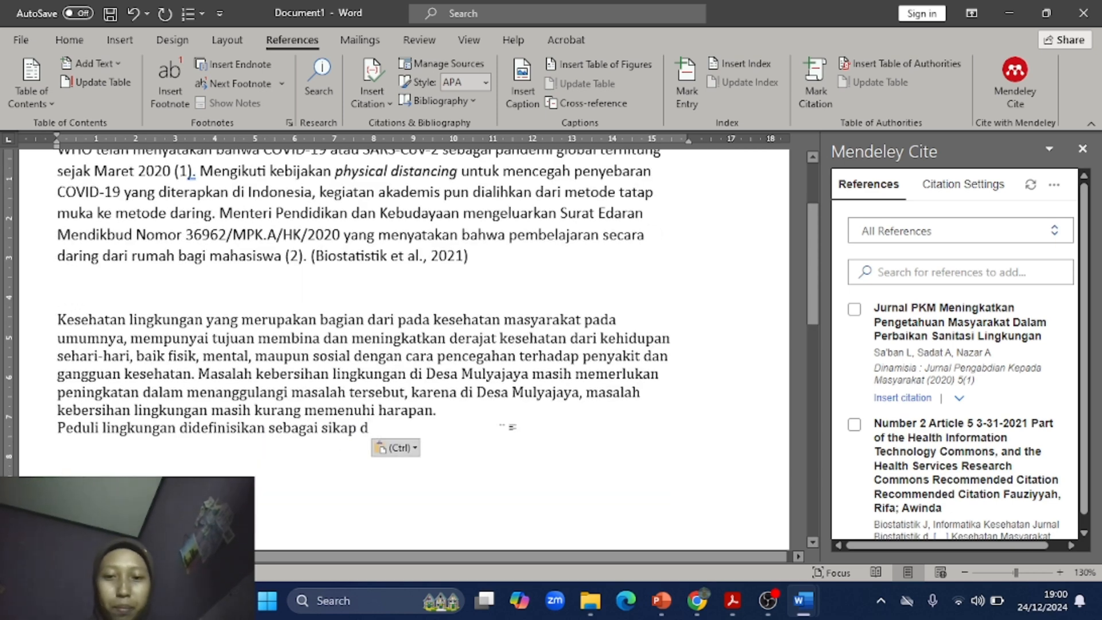
key("BackSpace")
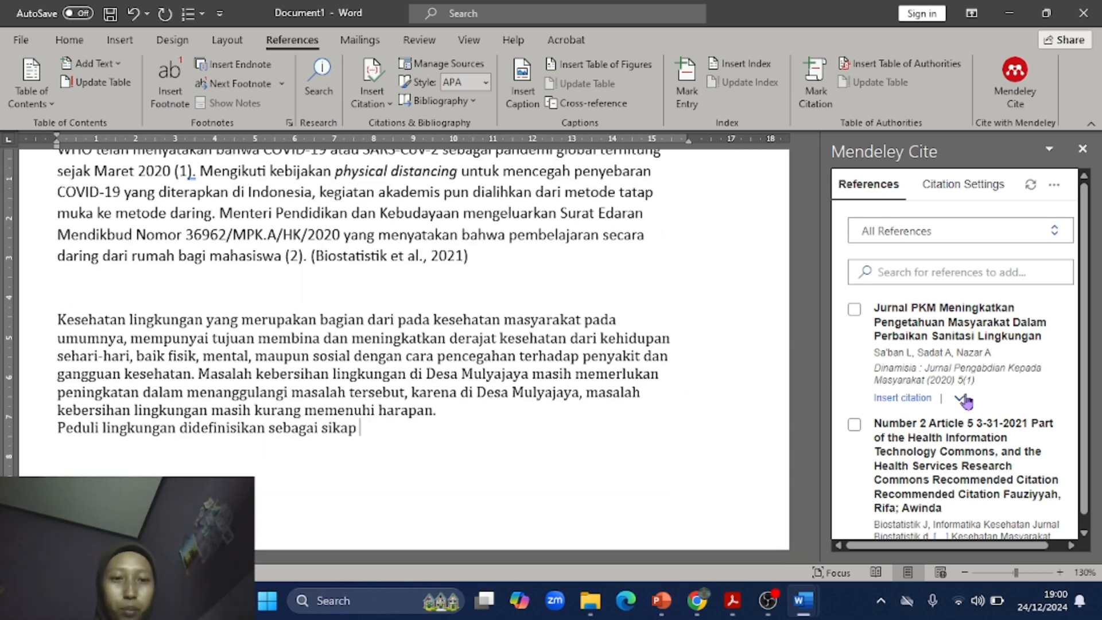
Insert a Mendeley citation for "Jurnal PKM Meningkatkan Pengetahuan Masyarakat Dalam Perbaikan Sanitasi Lingkungan" at the end of the pasted passage
scroll(964, 400, "down", 1)
scroll(909, 352, "up", 1)
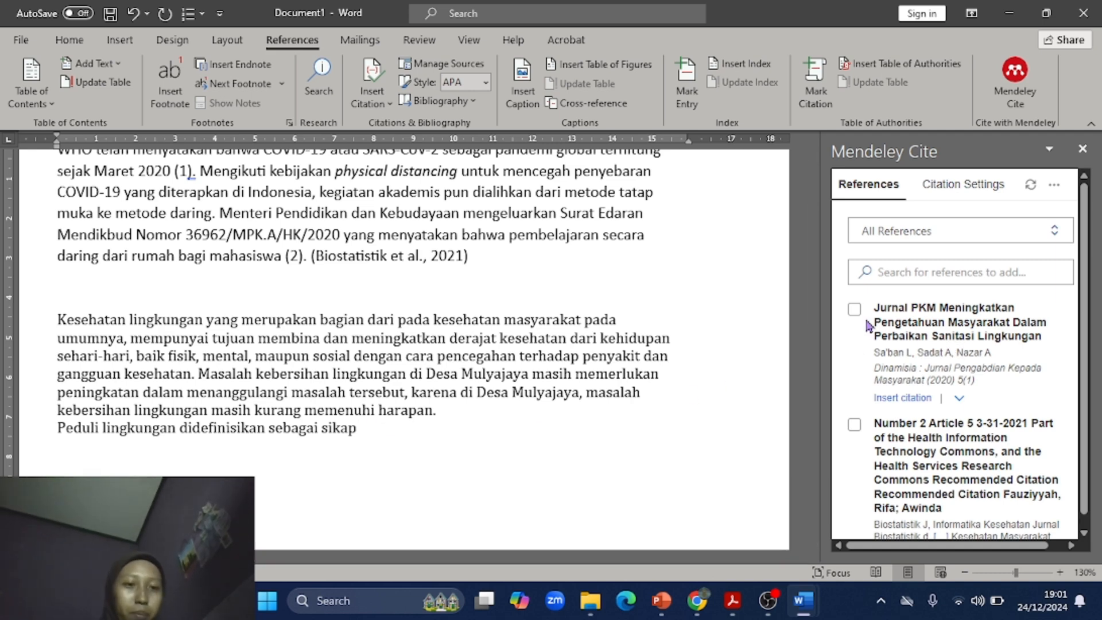
scroll(877, 343, "down", 1)
scroll(872, 333, "up", 1)
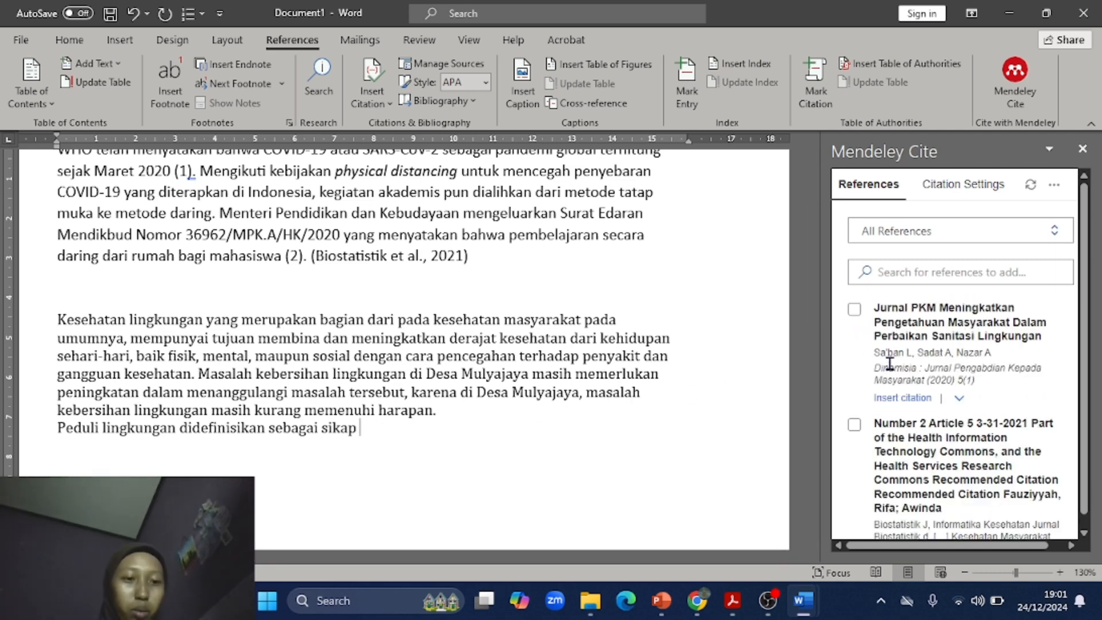
left_click(855, 311)
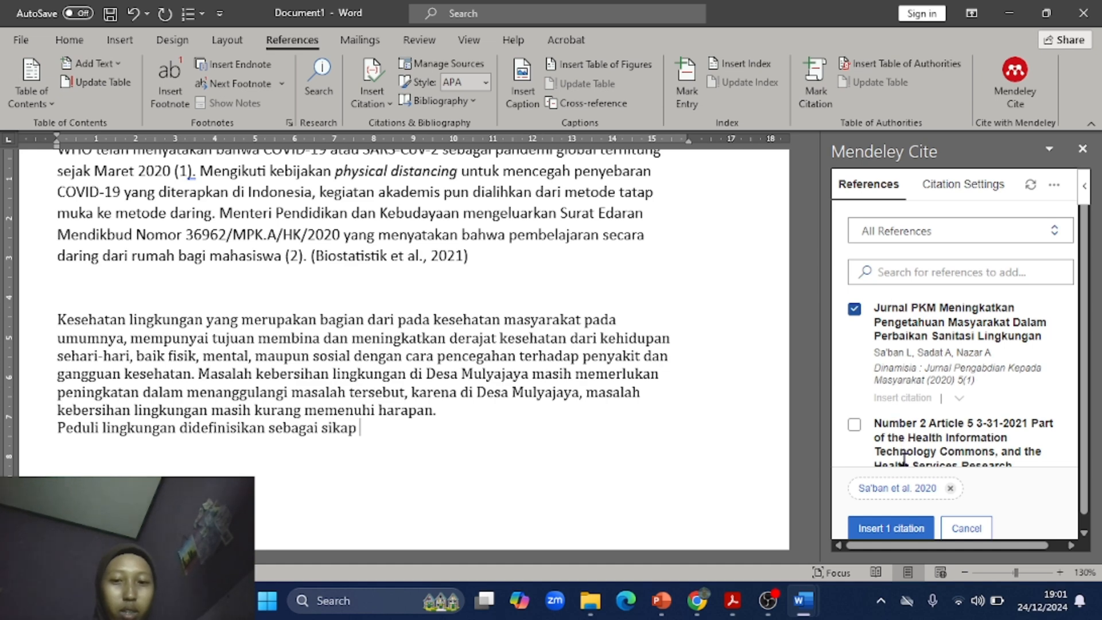
left_click(887, 528)
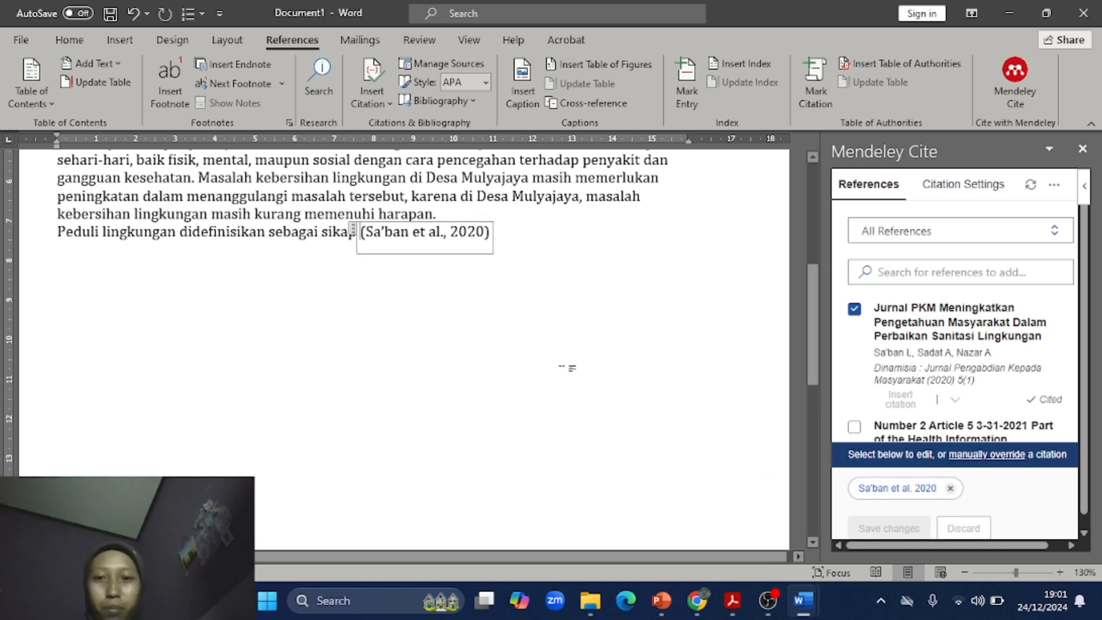
scroll(568, 368, "up", 2)
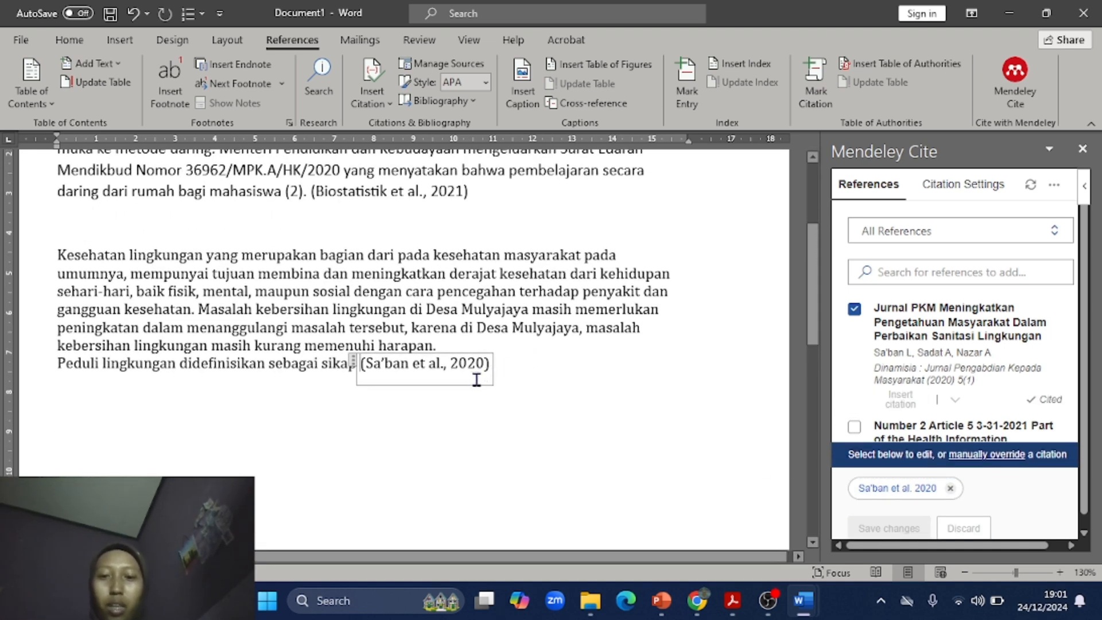
left_click(508, 374)
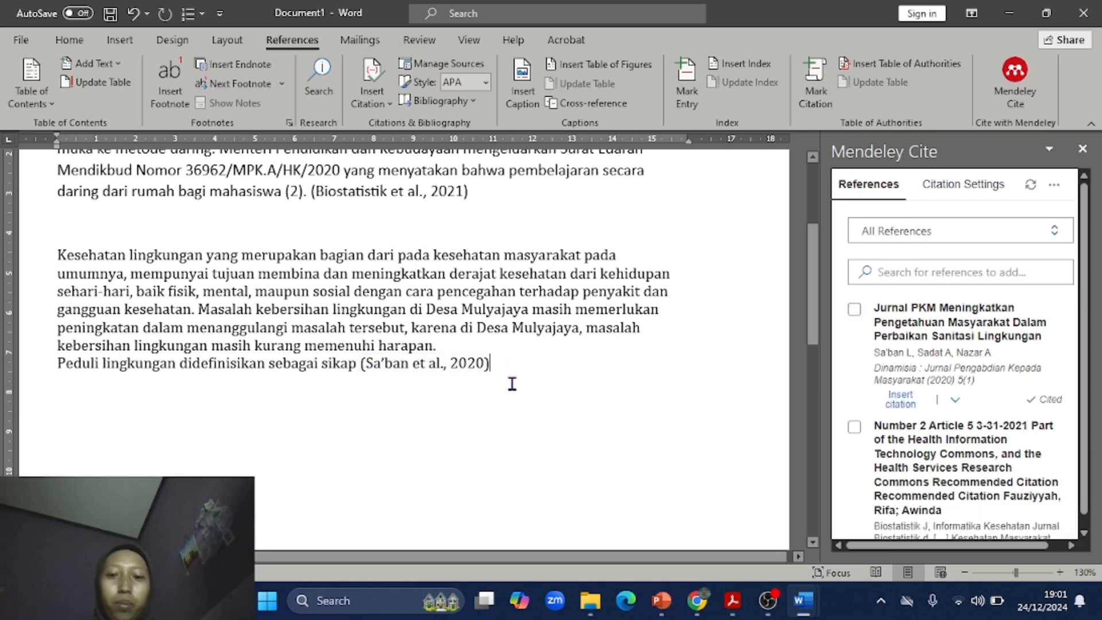
Add the heading "Daftar Pustaka" a few lines below the second citation and start a new line under it
key("Return")
key("Return")
key("Return")
key("Return")
key("Return")
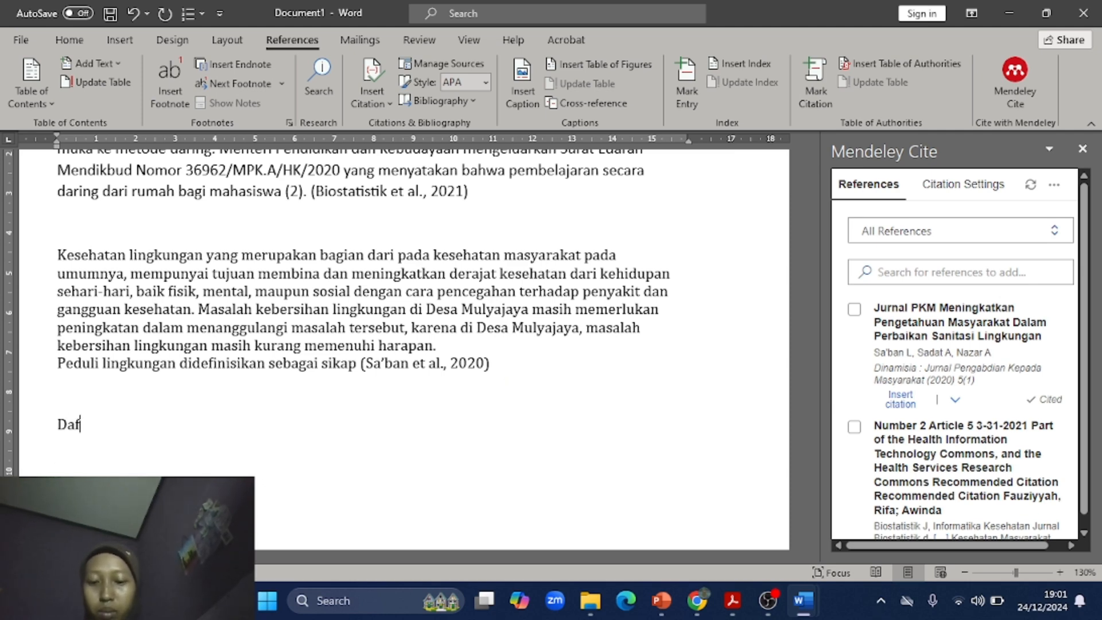
type("Daftar Pust")
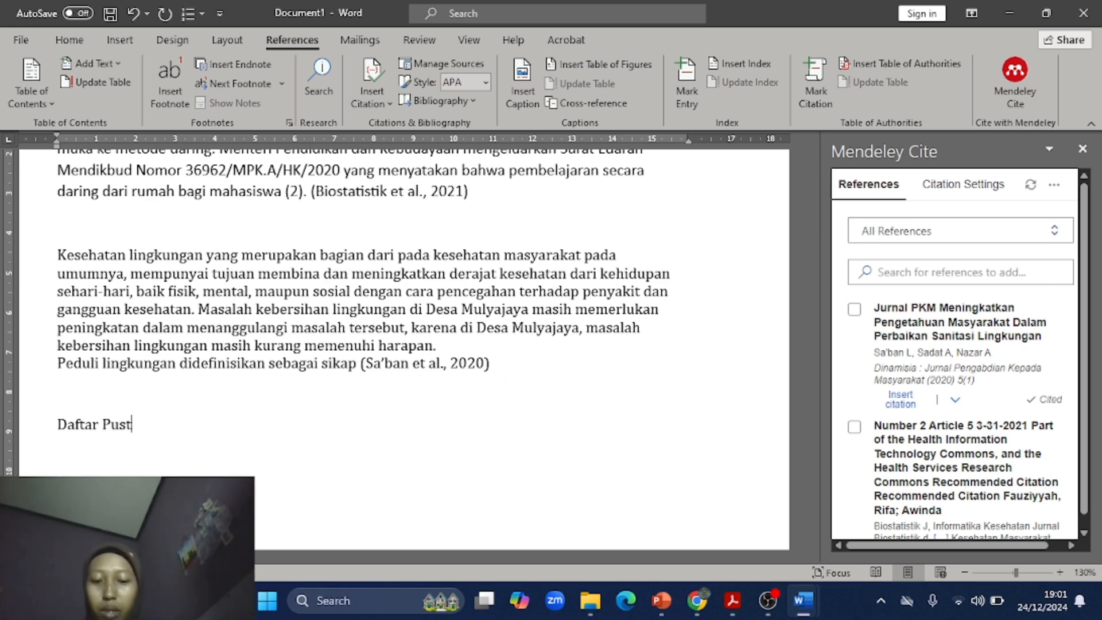
type("aka")
key("Return")
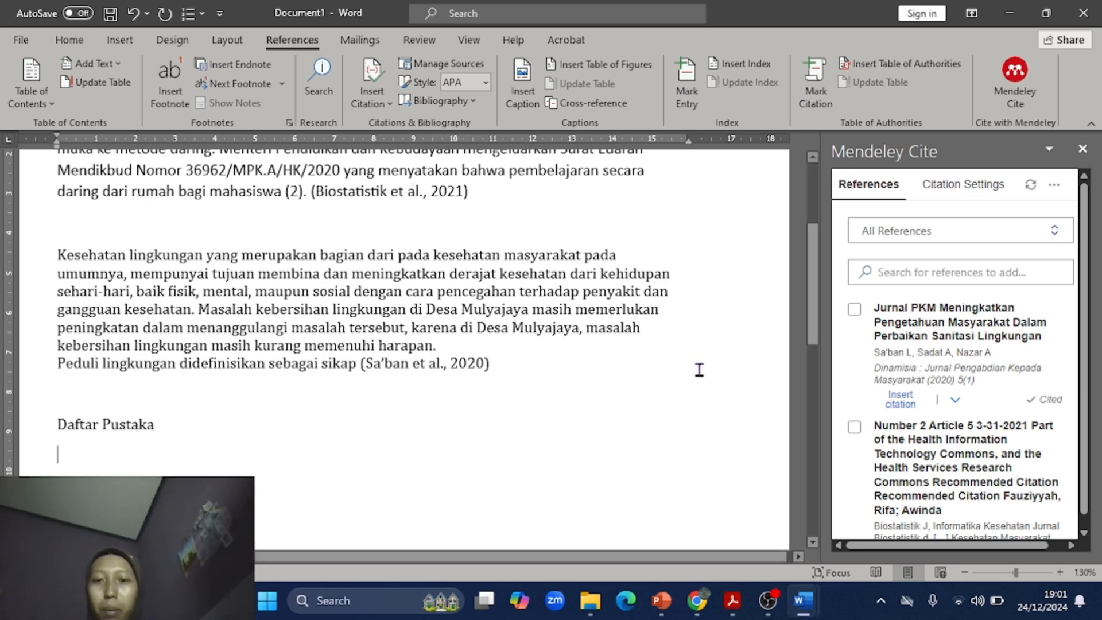
Select both cited references in Mendeley Cite and insert the bibliography below the "Daftar Pustaka" heading
scroll(646, 372, "down", 1)
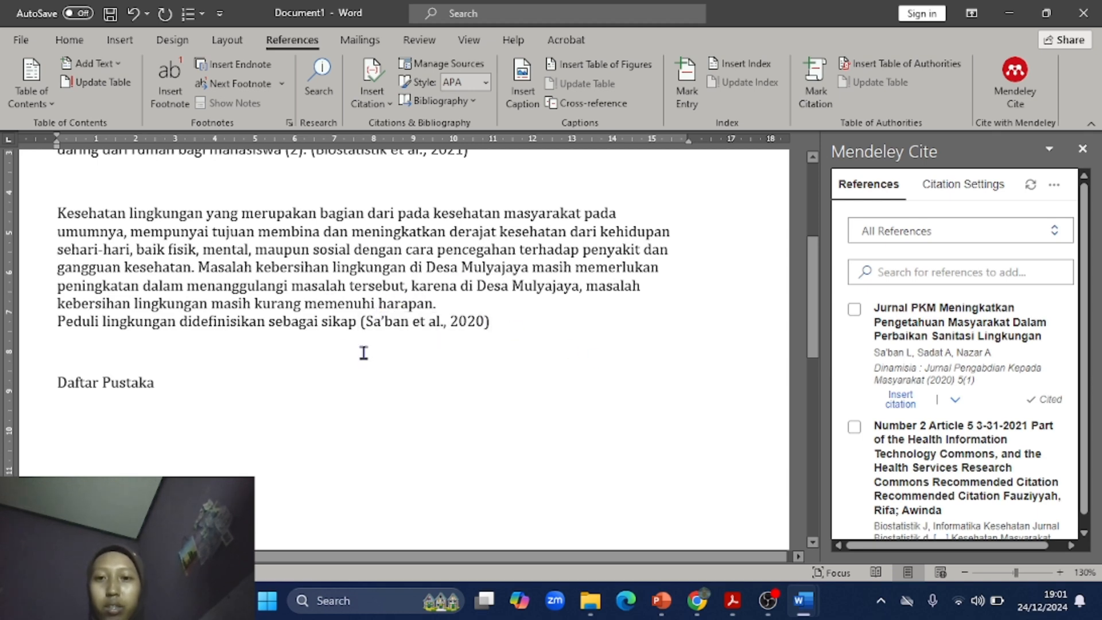
scroll(362, 345, "up", 2)
scroll(345, 283, "up", 1)
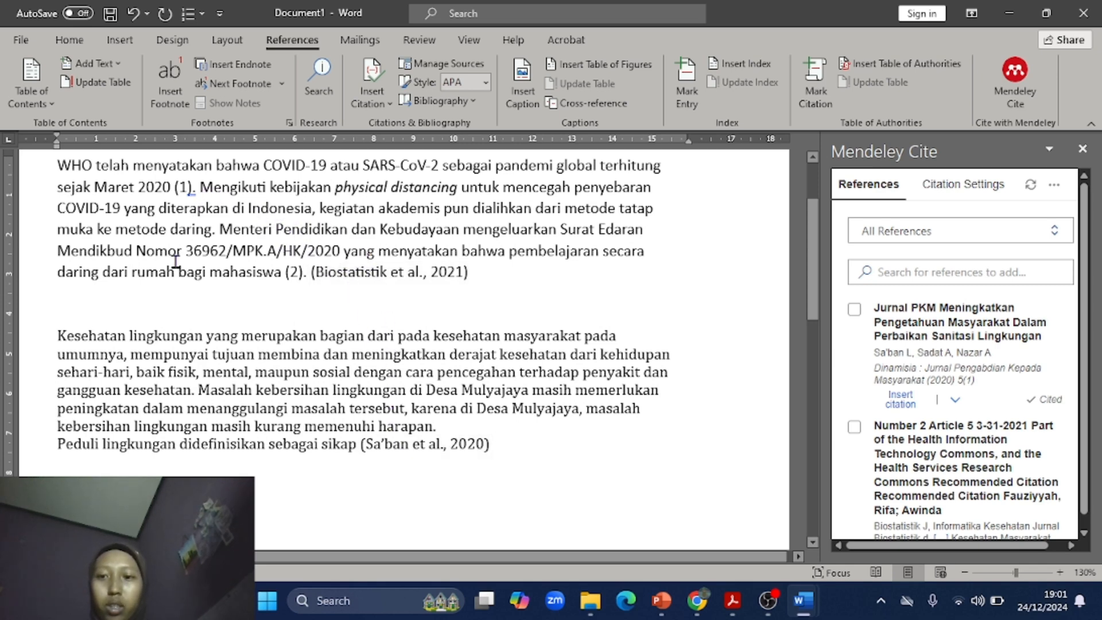
scroll(351, 488, "down", 4)
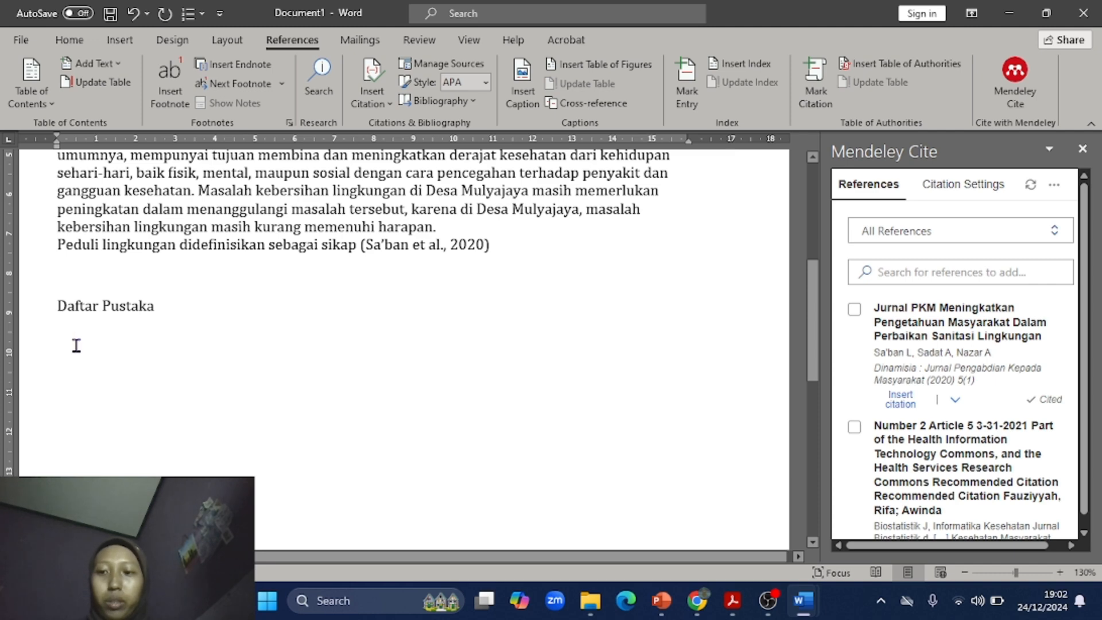
left_click(855, 312)
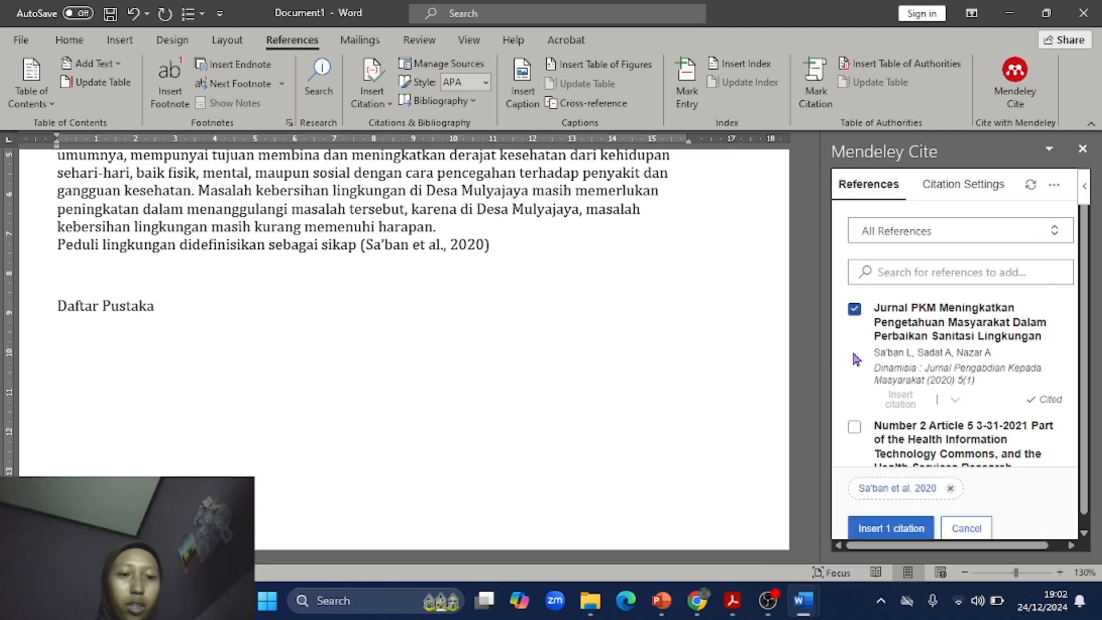
left_click(855, 428)
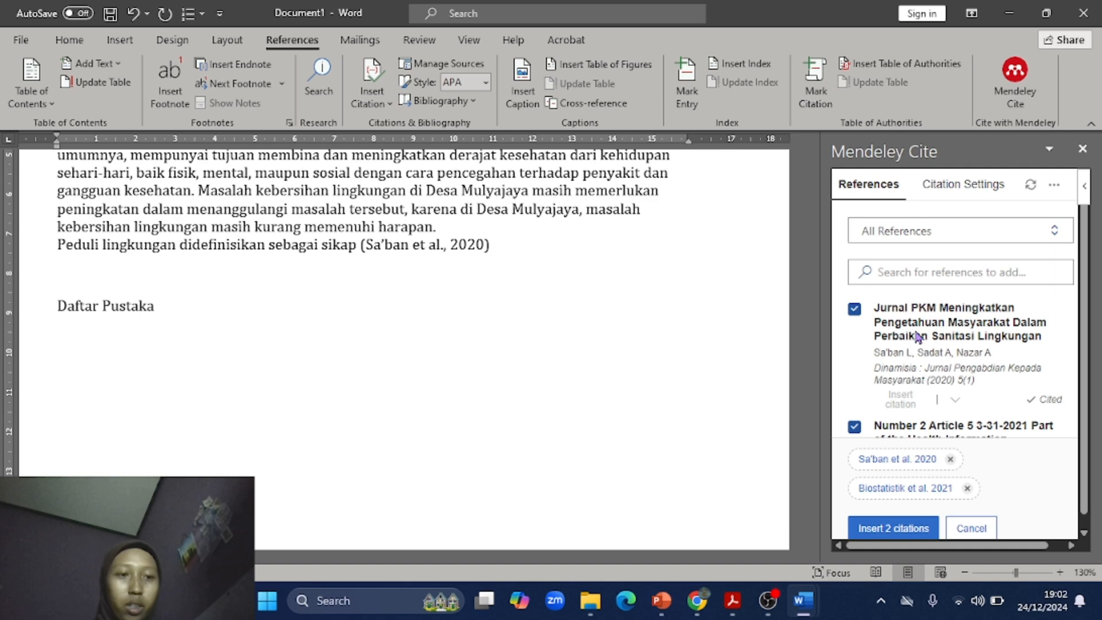
left_click(1055, 185)
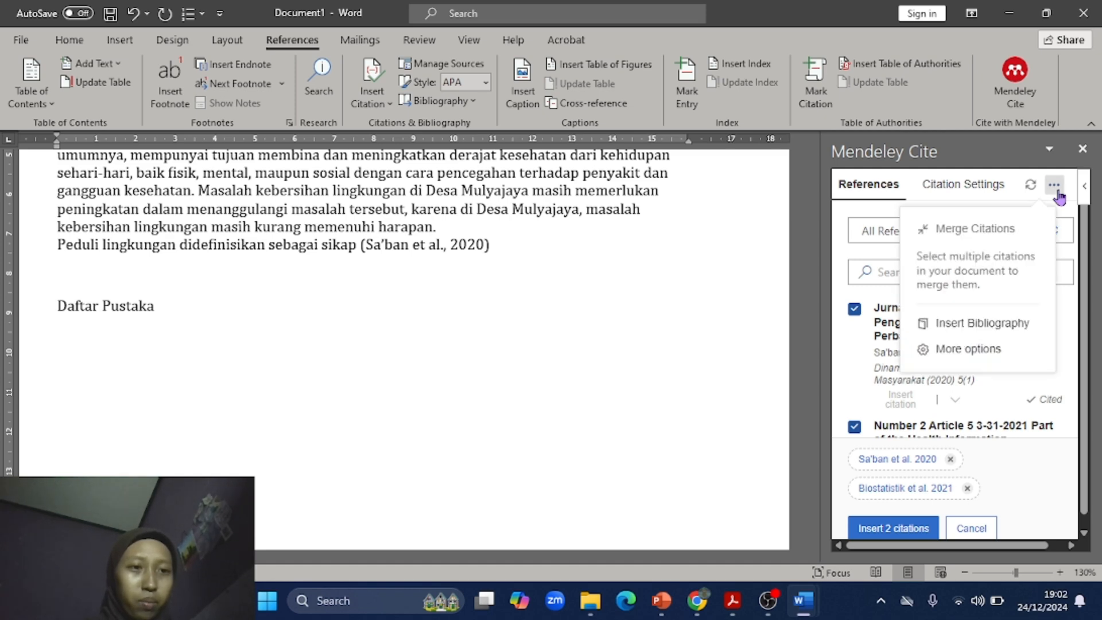
left_click(944, 326)
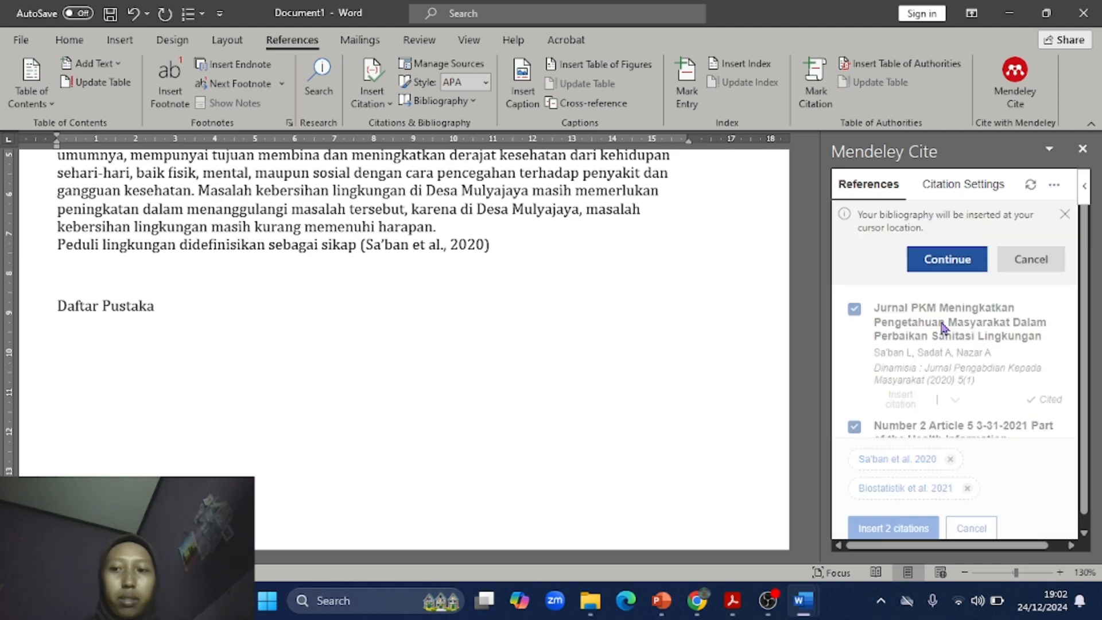
left_click(946, 261)
scroll(423, 265, "down", 2)
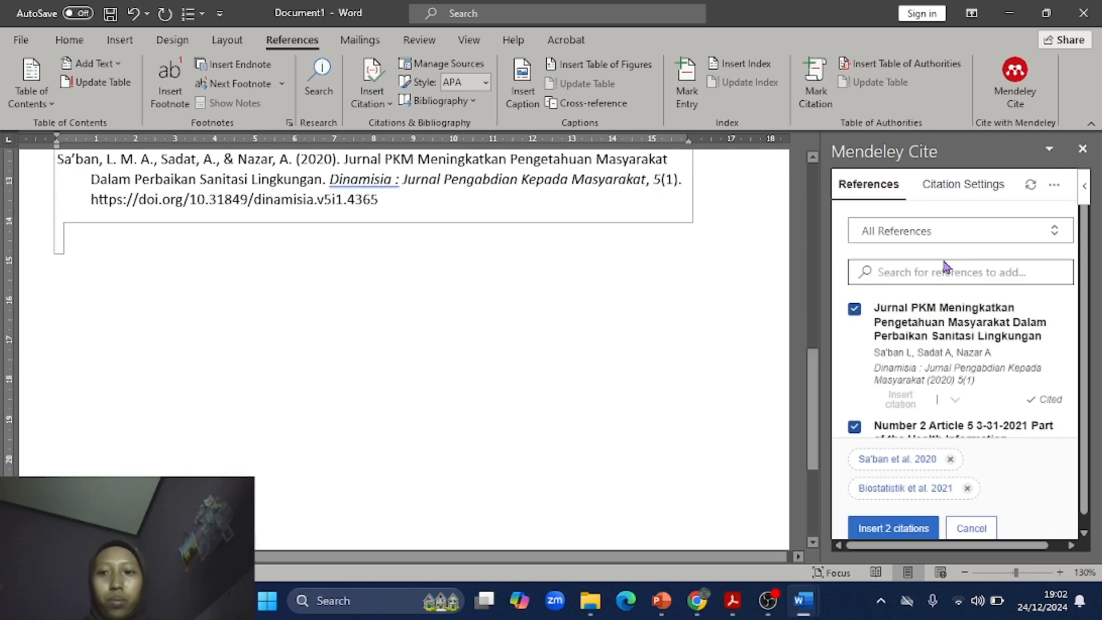
Review the in-text citations of both passages, the entries under "Daftar Pustaka" and the Mendeley Cite citation settings
scroll(423, 270, "up", 3)
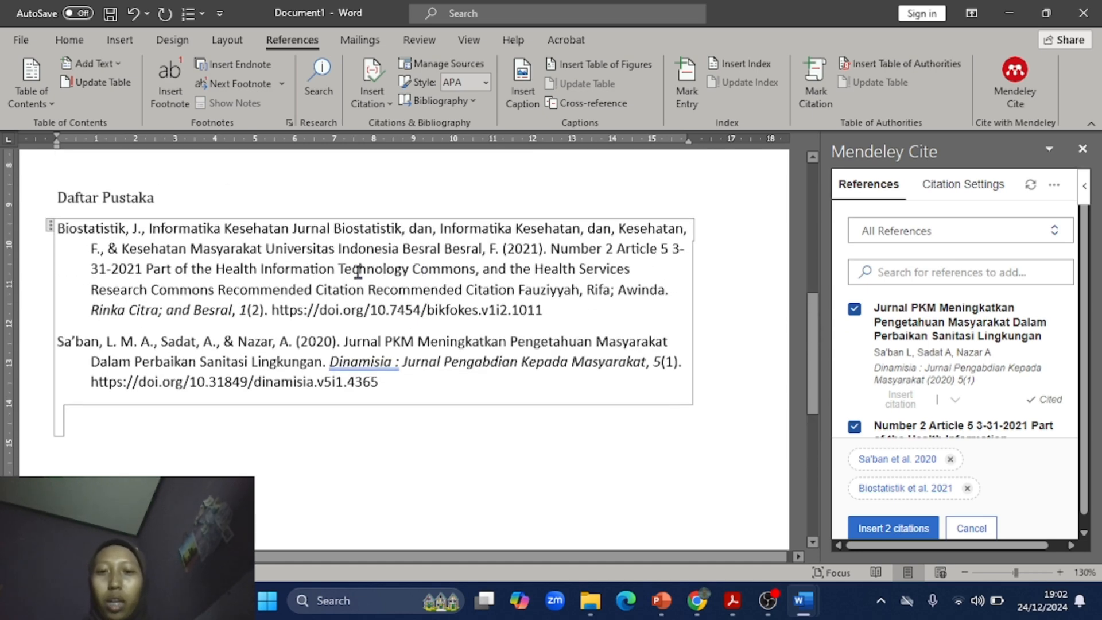
scroll(297, 280, "up", 3)
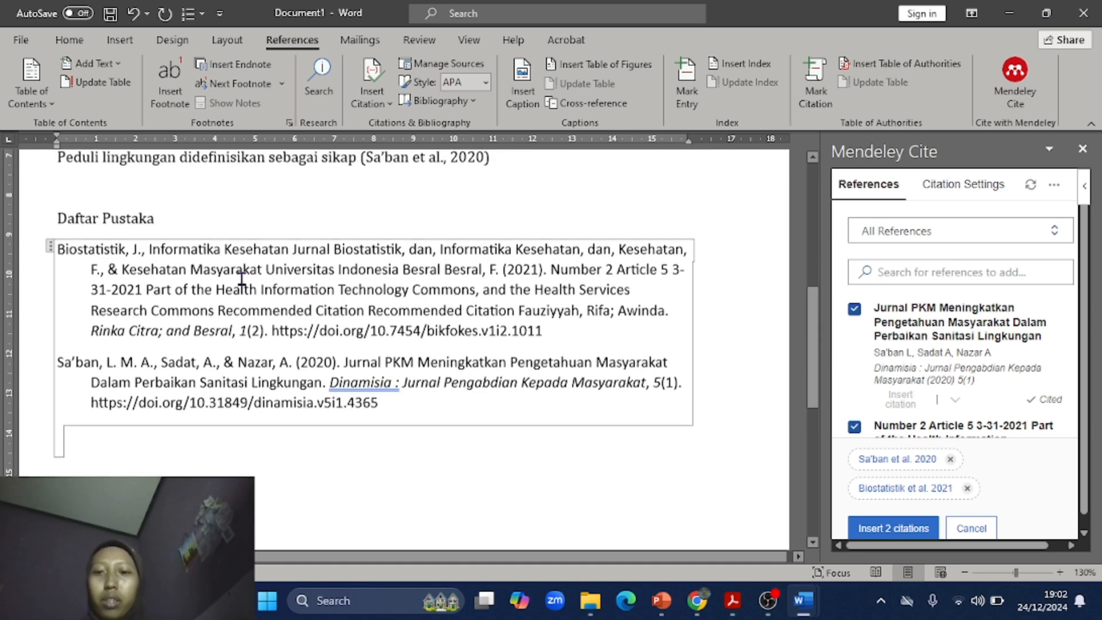
scroll(229, 322, "up", 8)
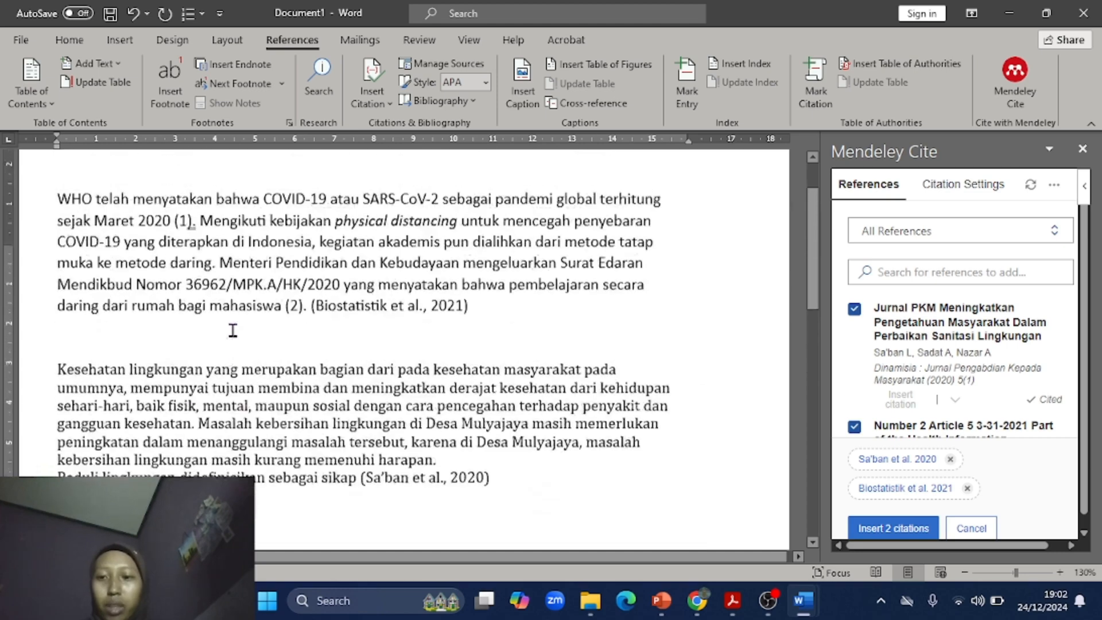
scroll(425, 264, "down", 8)
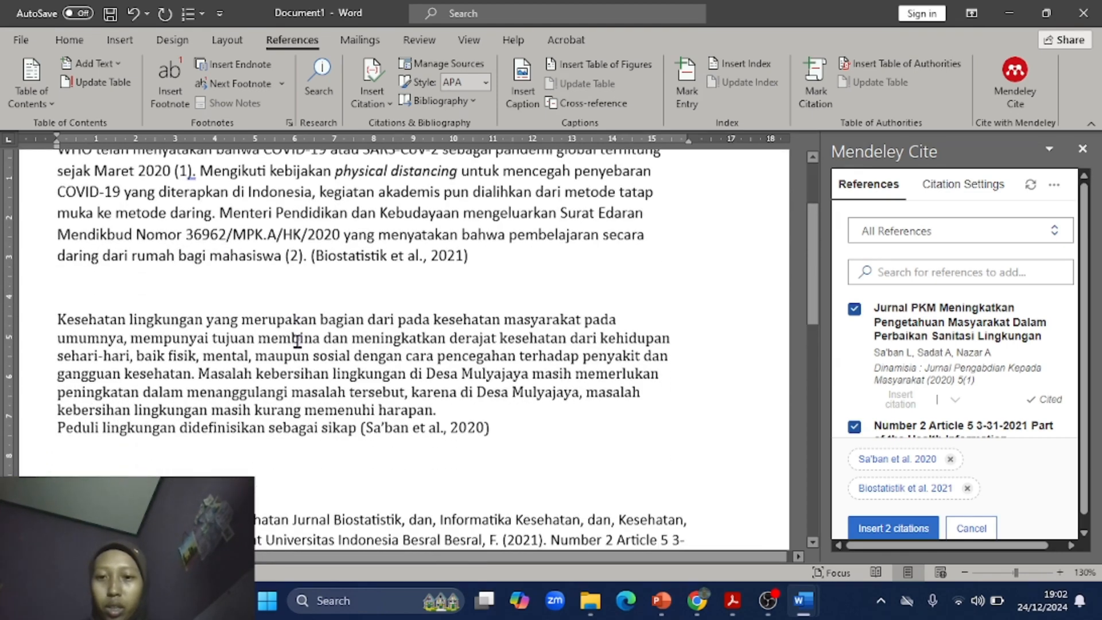
scroll(432, 268, "down", 2)
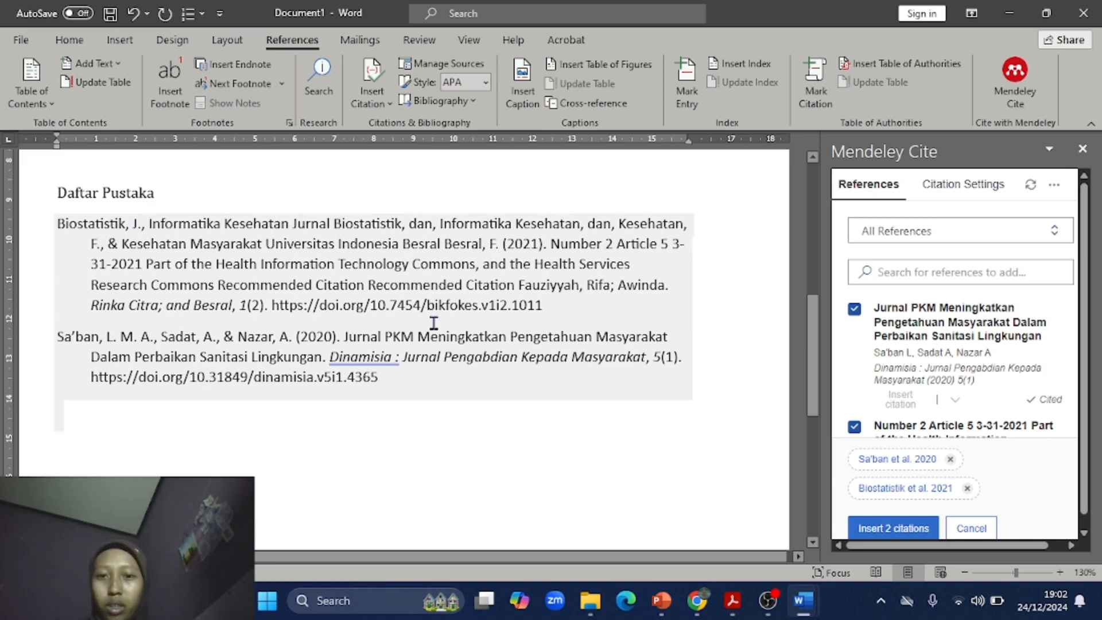
scroll(230, 317, "up", 6)
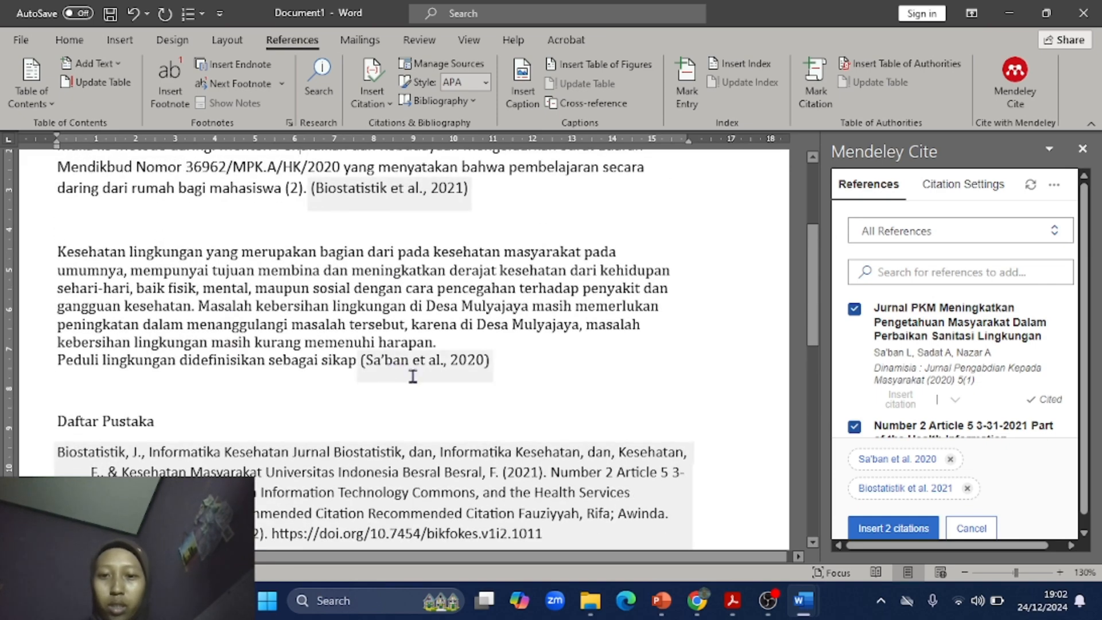
scroll(413, 376, "down", 7)
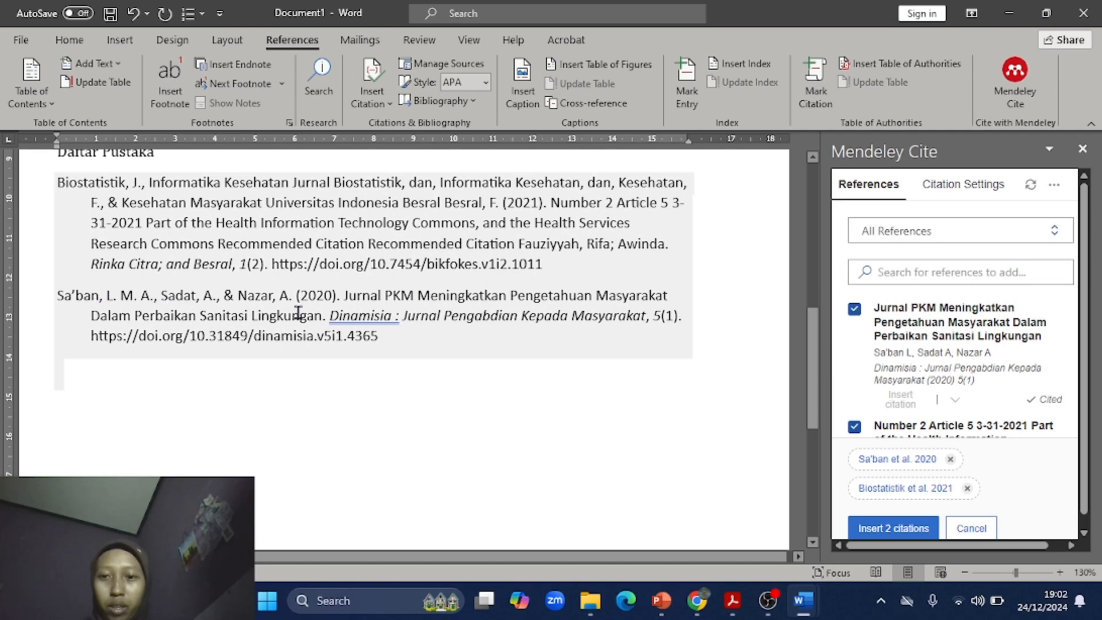
scroll(478, 331, "up", 2)
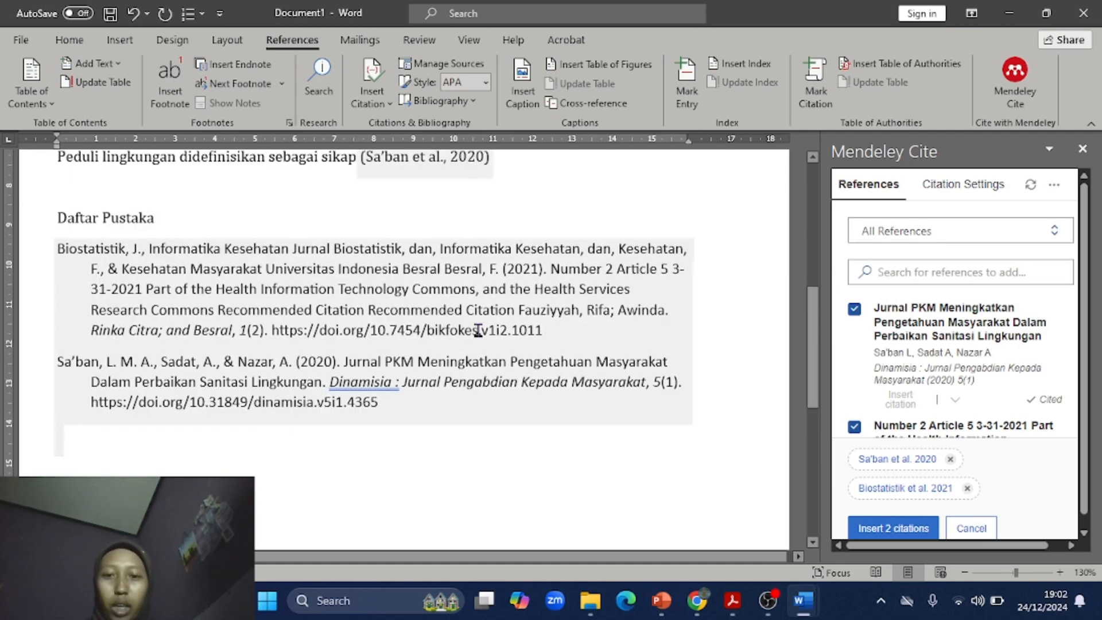
scroll(411, 299, "up", 2)
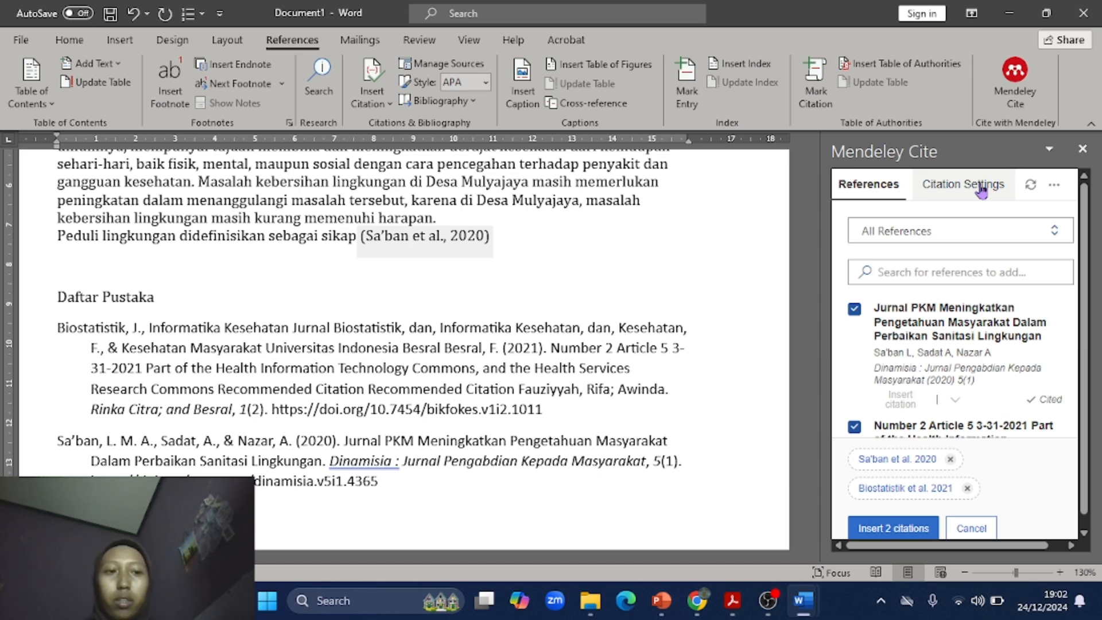
left_click(982, 189)
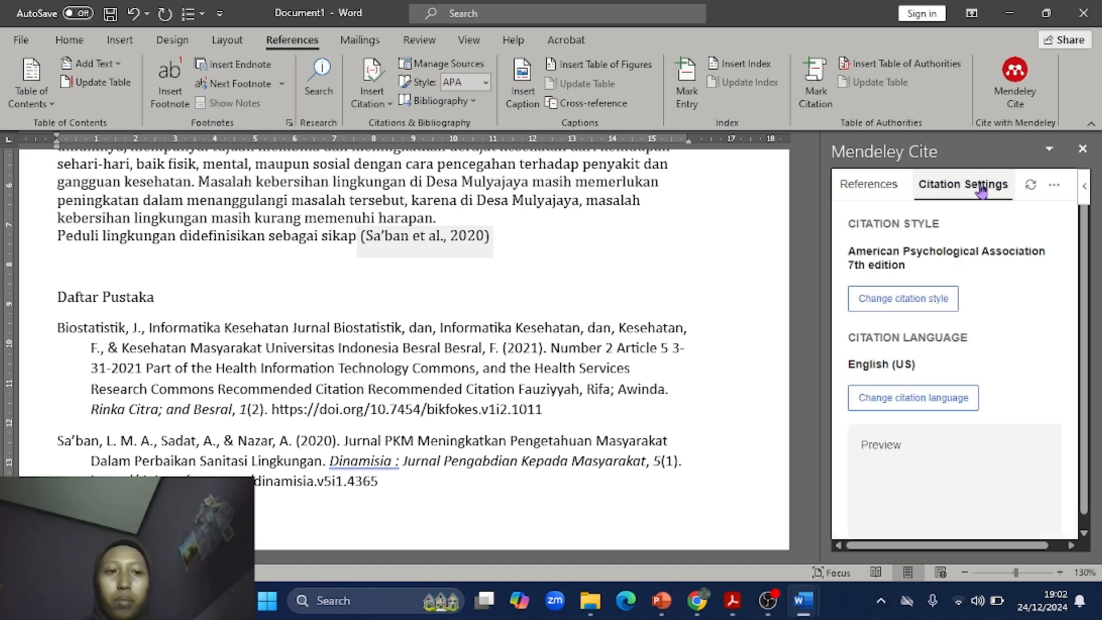
left_click(869, 191)
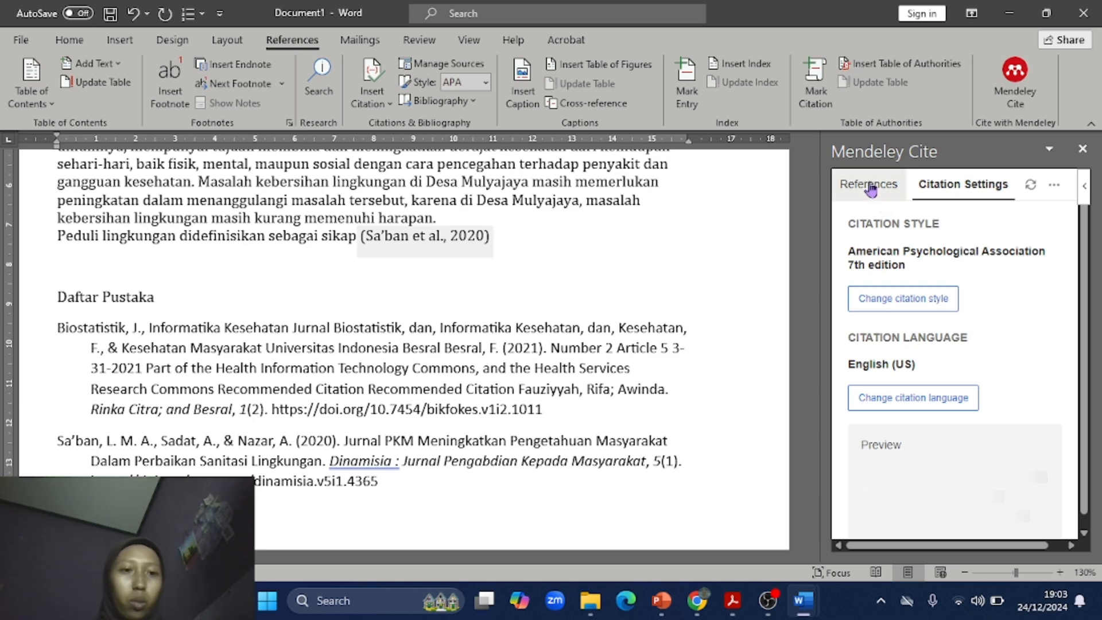
scroll(376, 340, "up", 1)
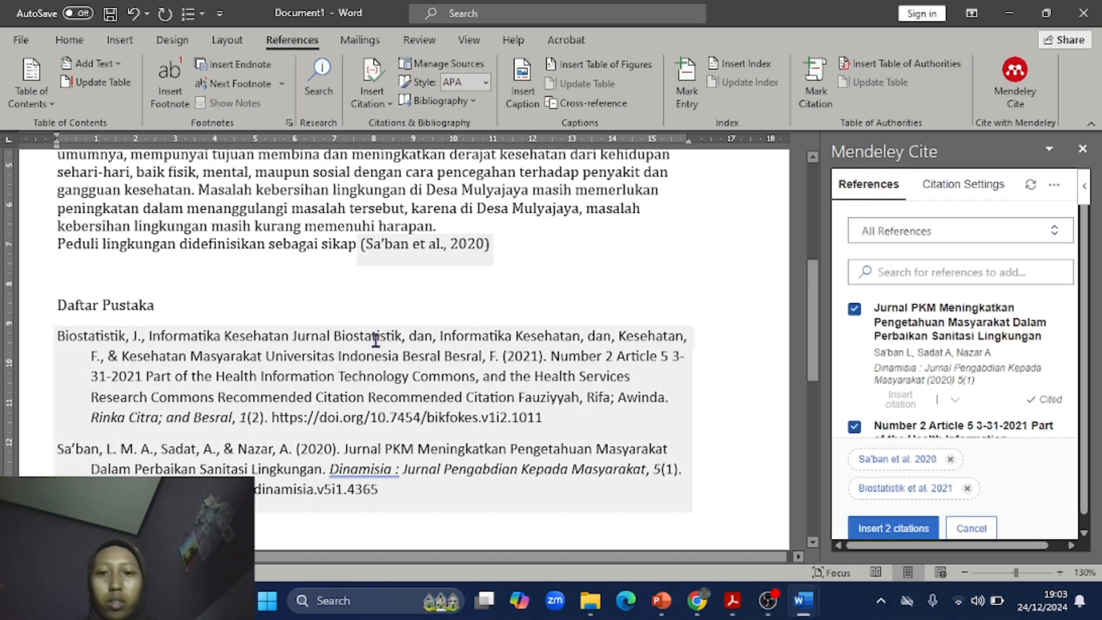
scroll(376, 341, "down", 1)
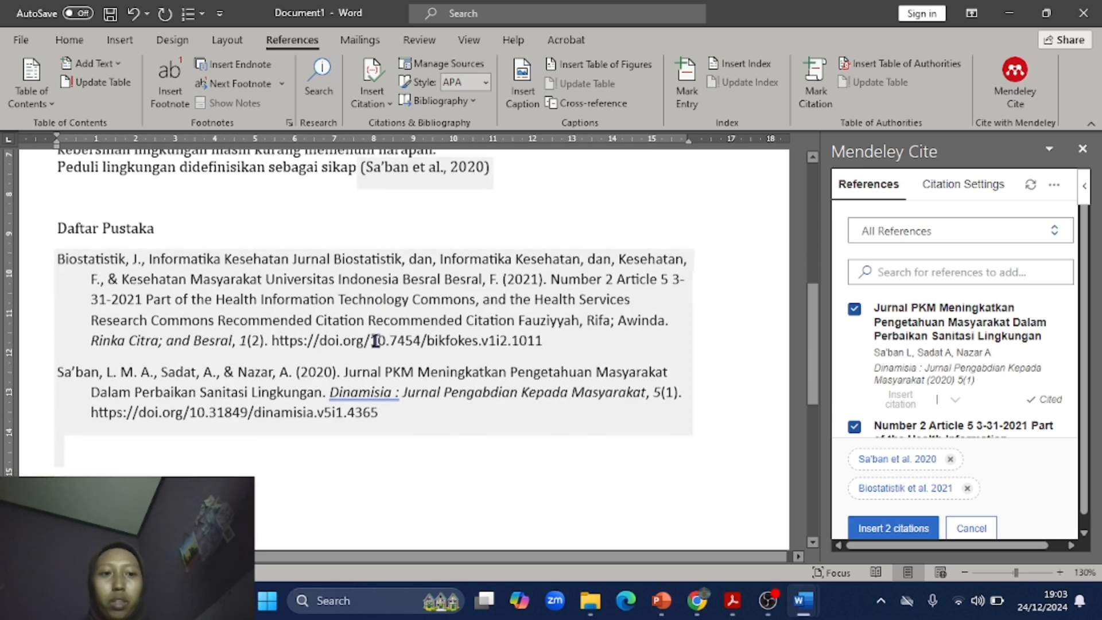
scroll(376, 341, "down", 1)
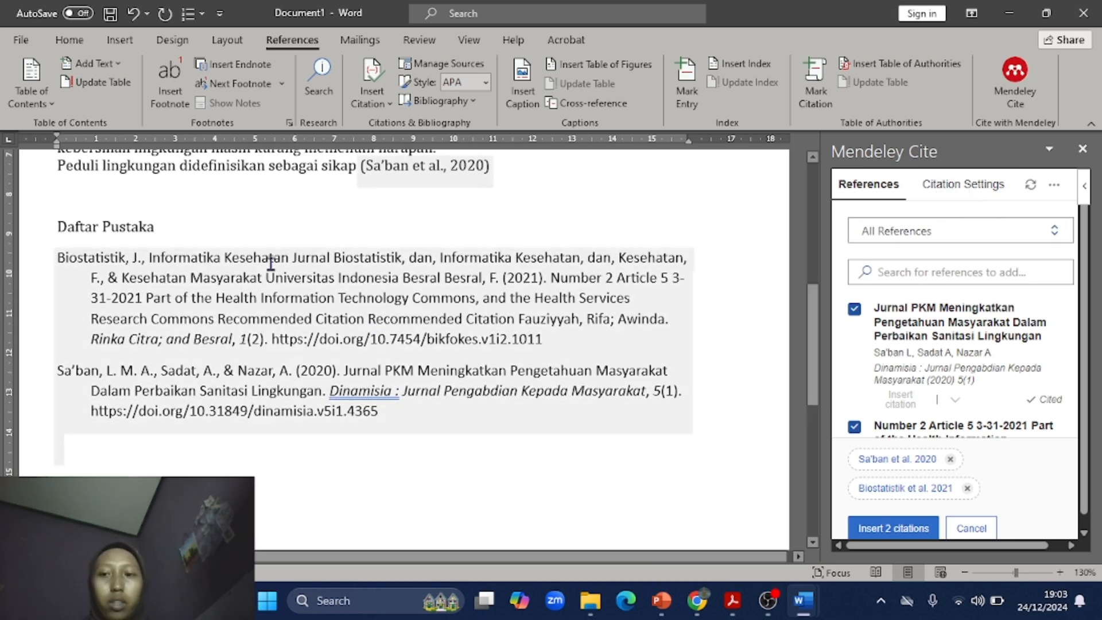
left_click(60, 263)
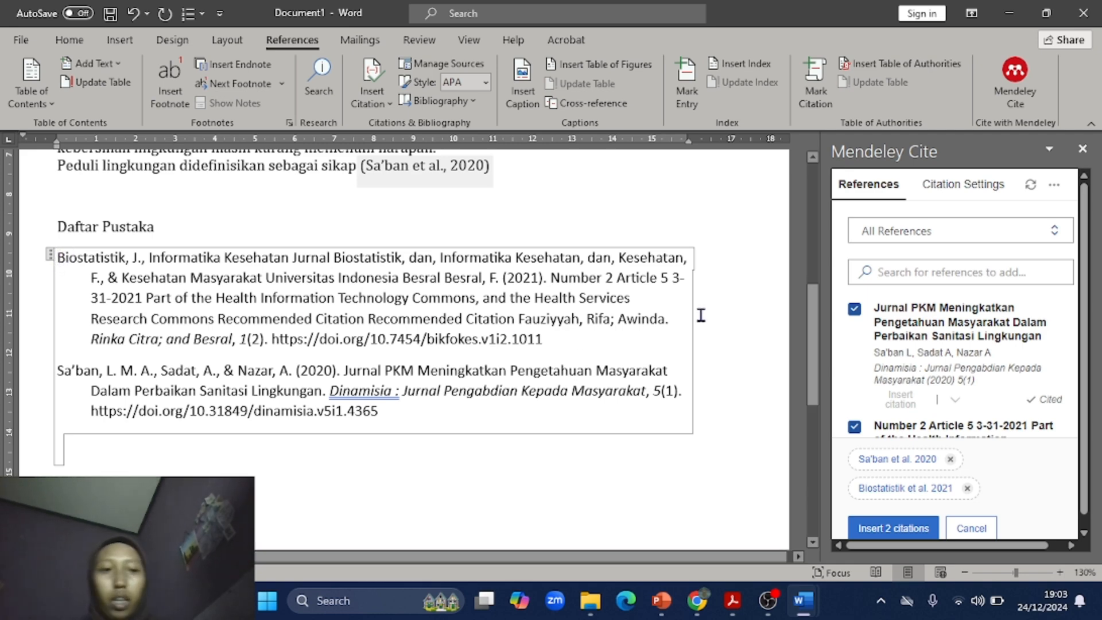
Change the document's Mendeley citation style to IEEE and update the citations and bibliography
left_click(1056, 185)
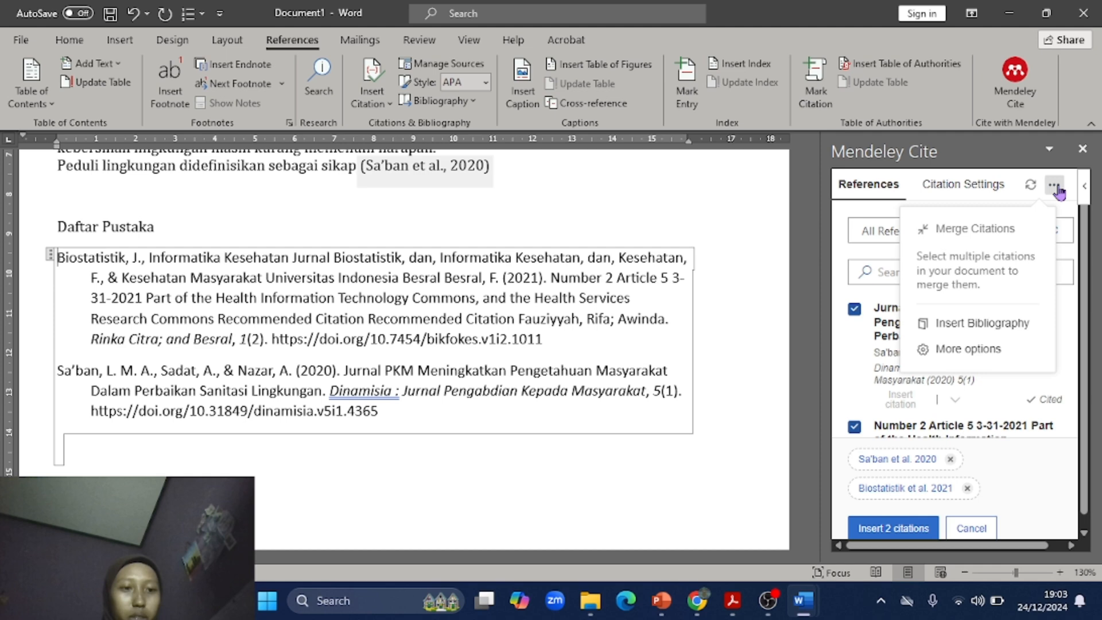
left_click(980, 192)
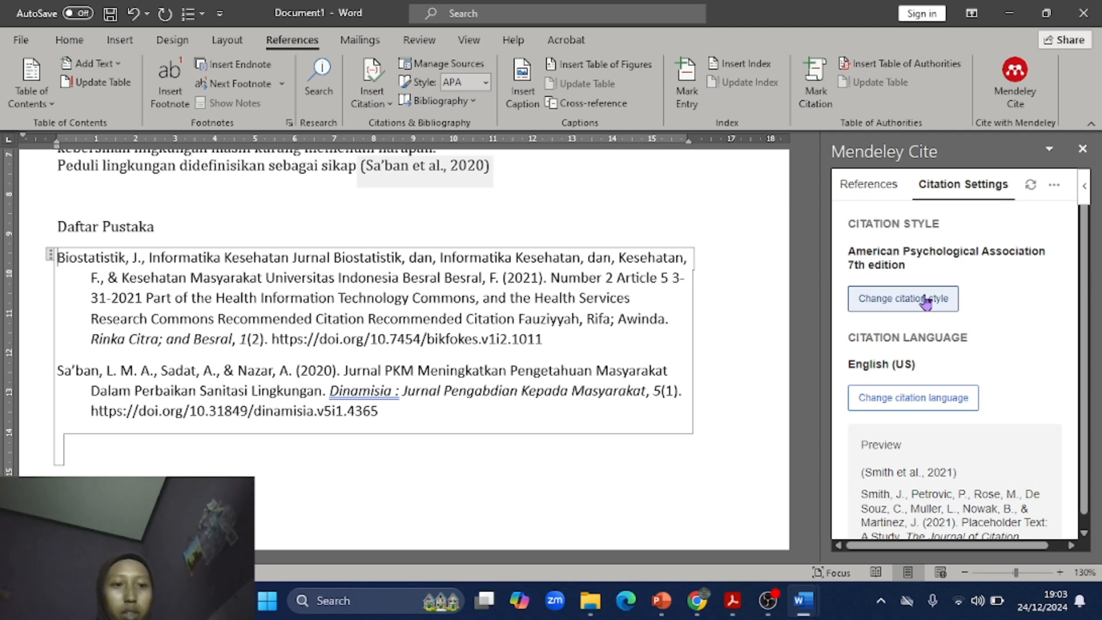
left_click(954, 302)
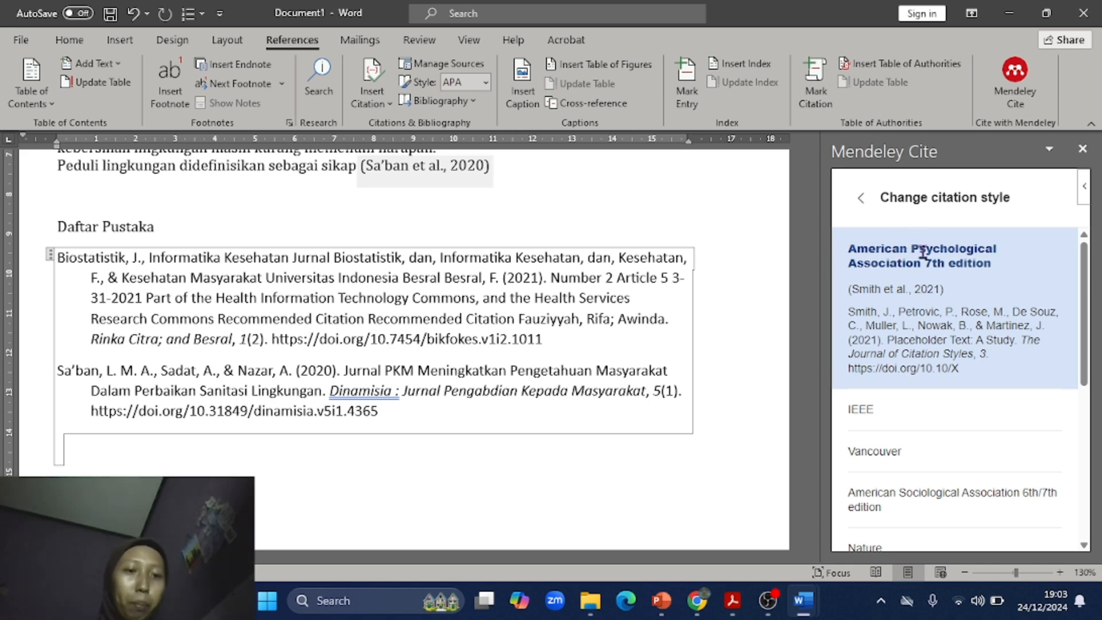
left_click(876, 411)
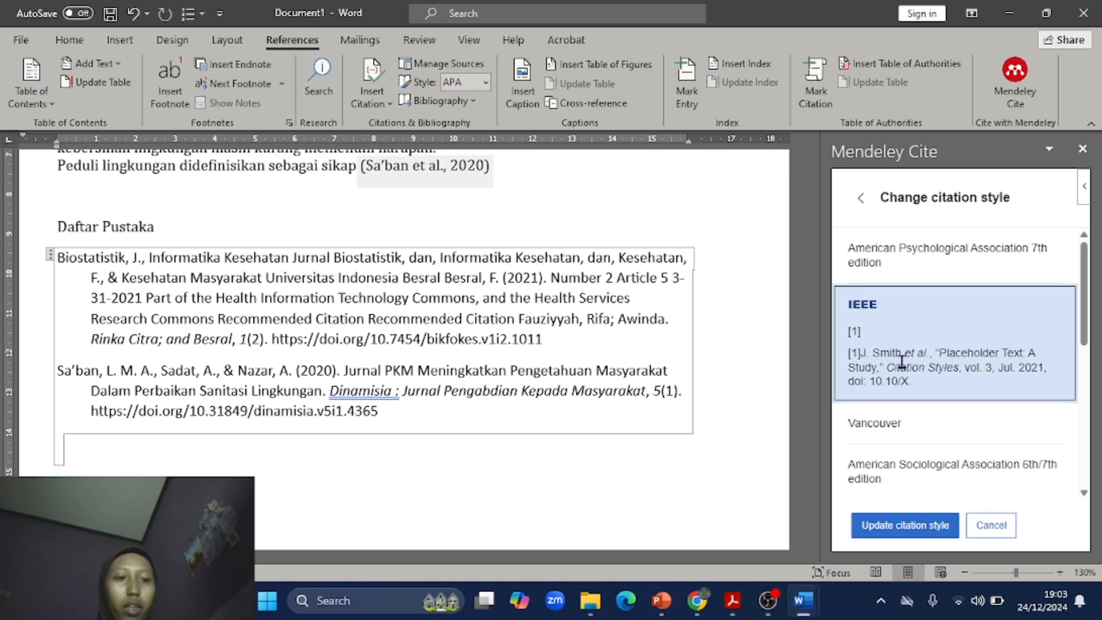
scroll(930, 382, "down", 1)
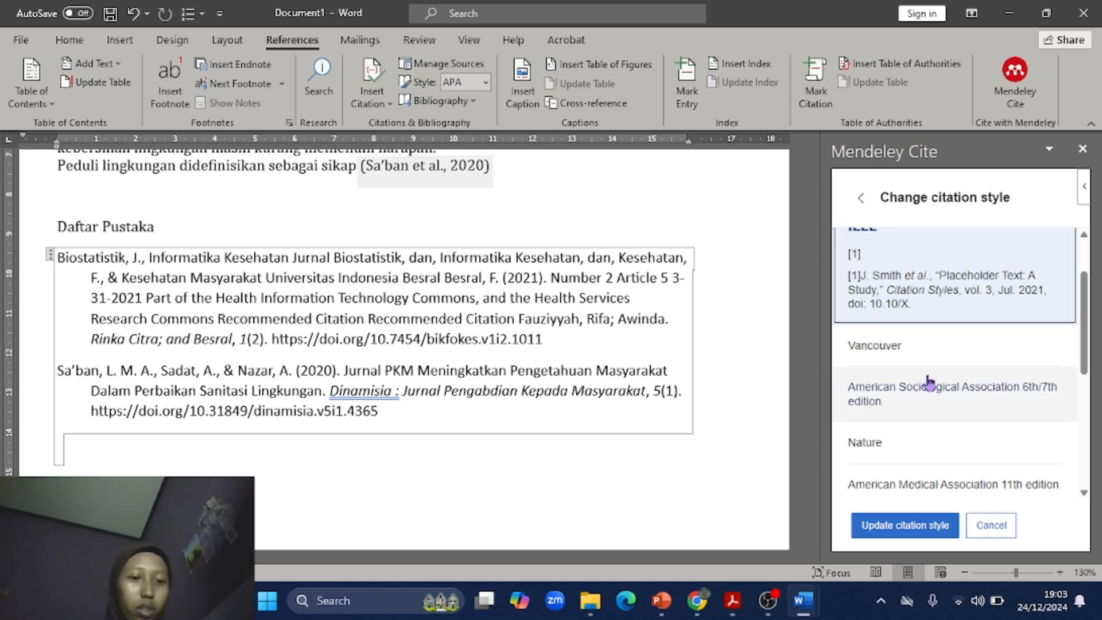
left_click(897, 534)
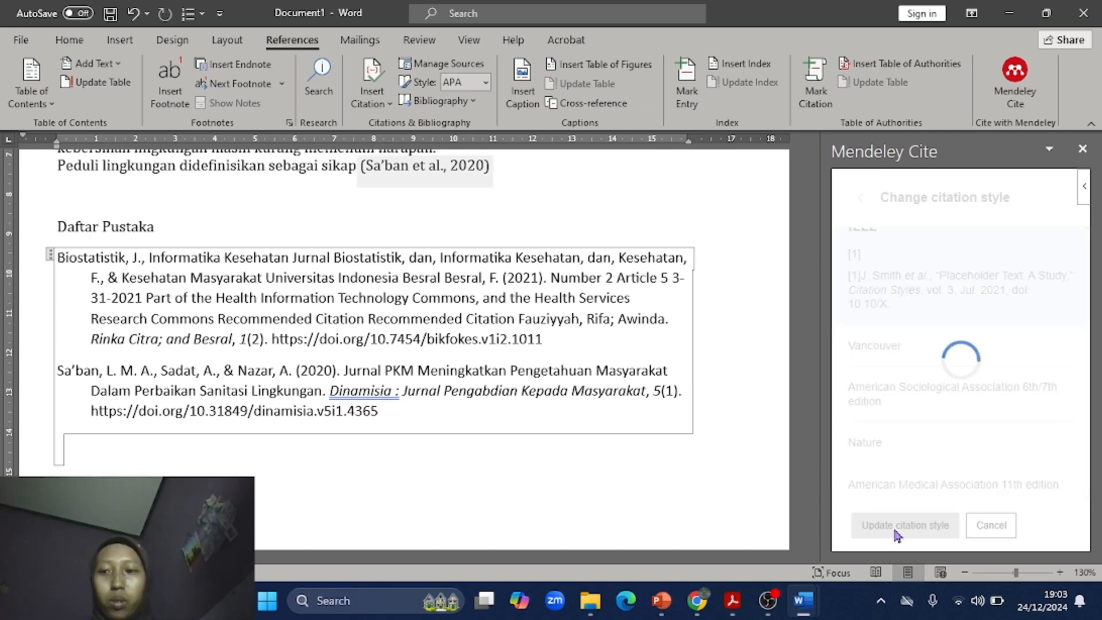
Examine how the IEEE style formats the in-text citations in both passages and the entries under "Daftar Pustaka"
scroll(505, 293, "up", 4)
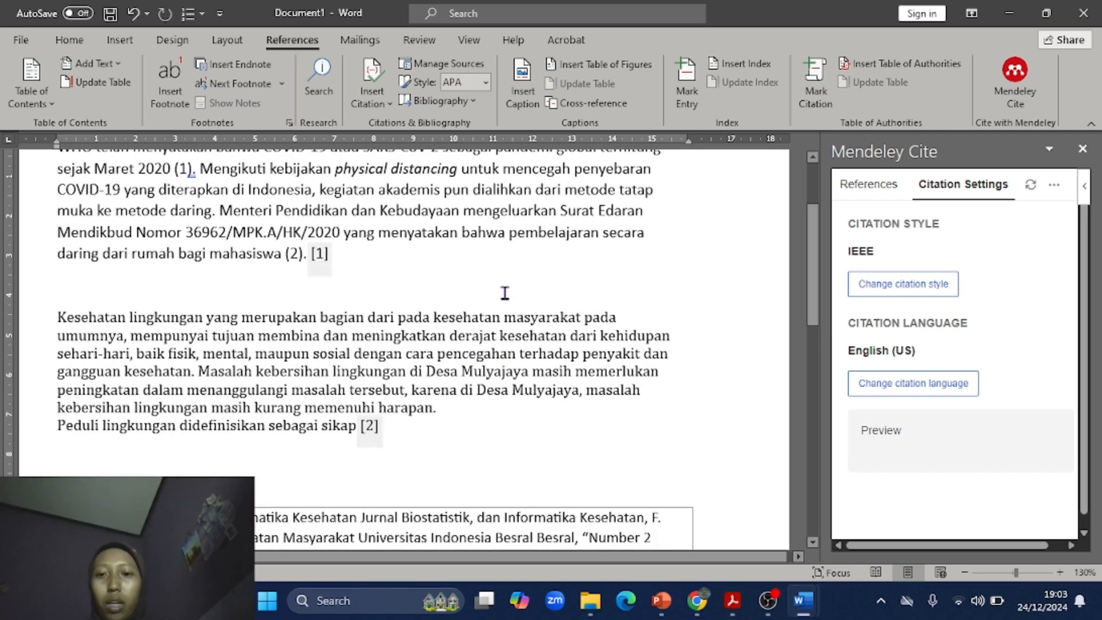
scroll(504, 293, "down", 3)
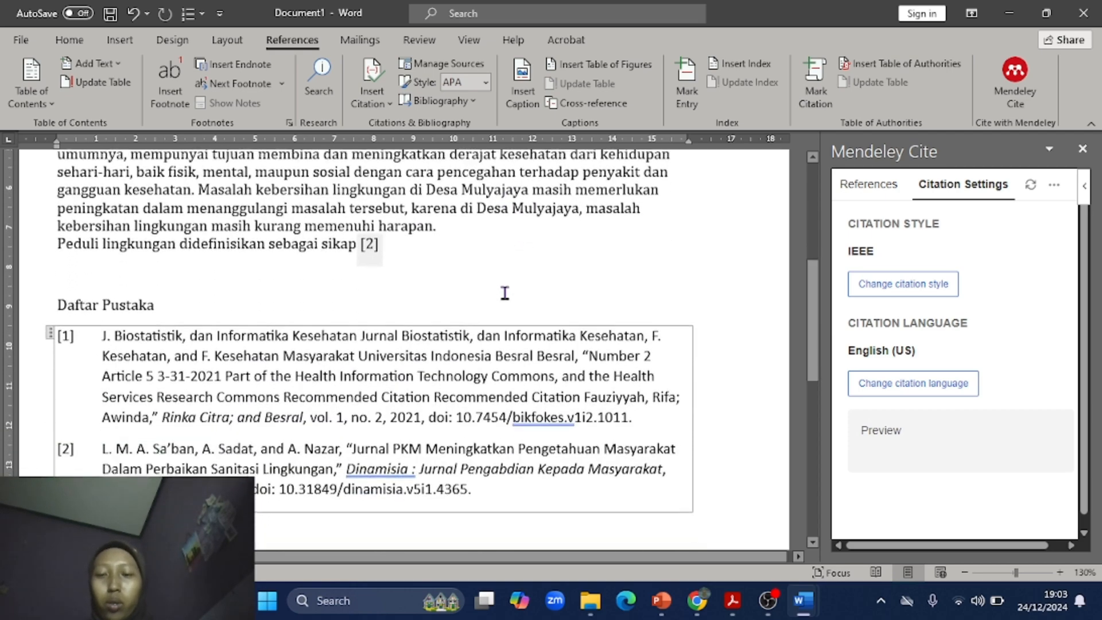
scroll(287, 330, "up", 4)
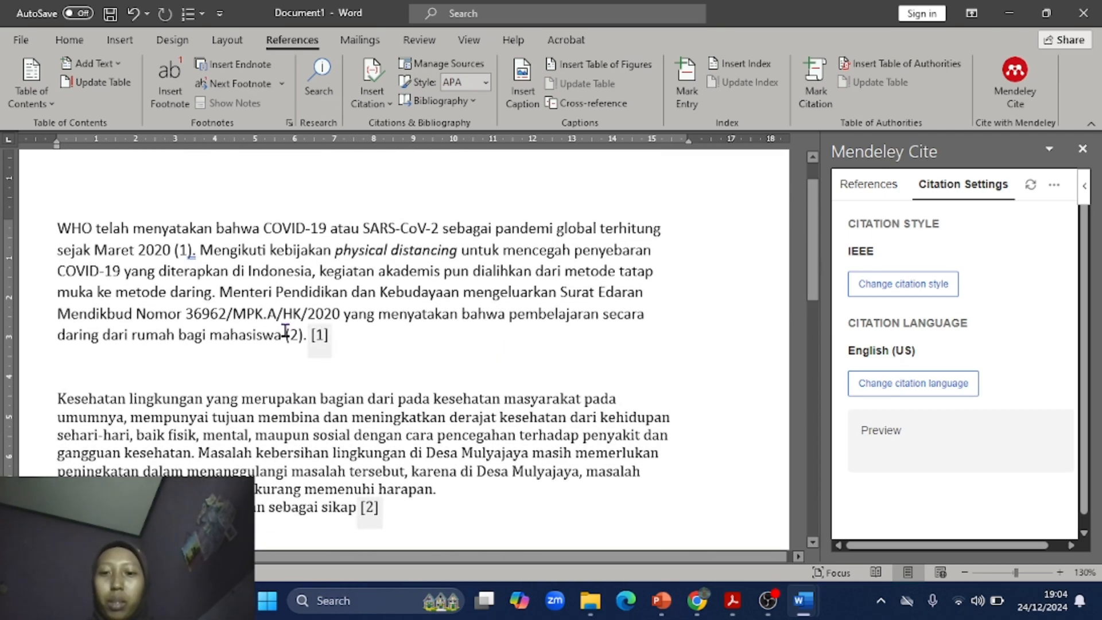
scroll(365, 503, "down", 9)
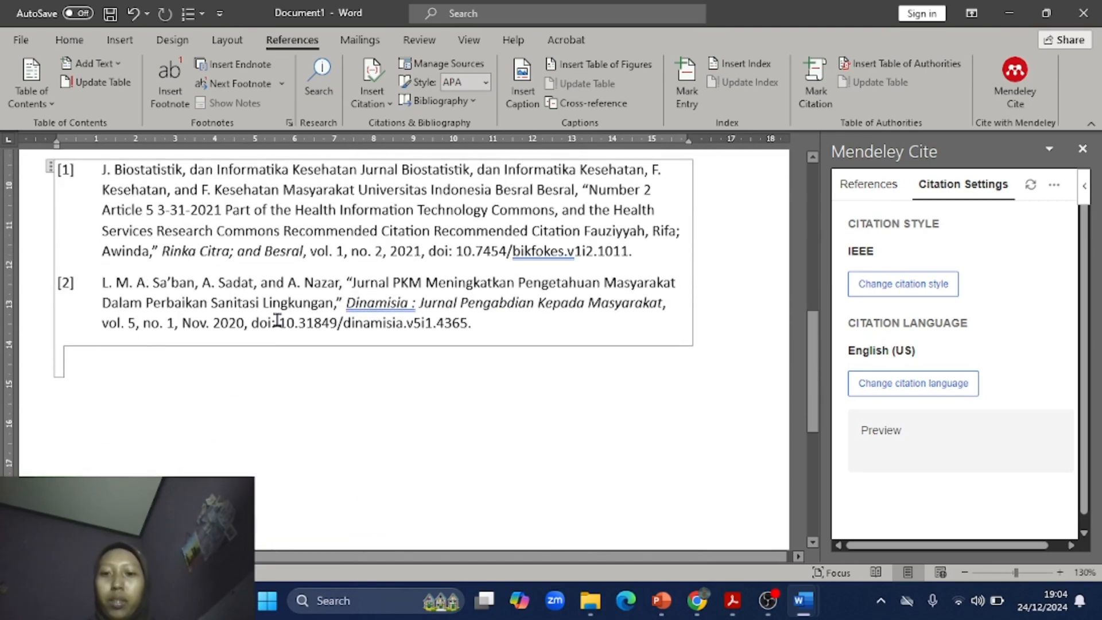
scroll(277, 320, "up", 3)
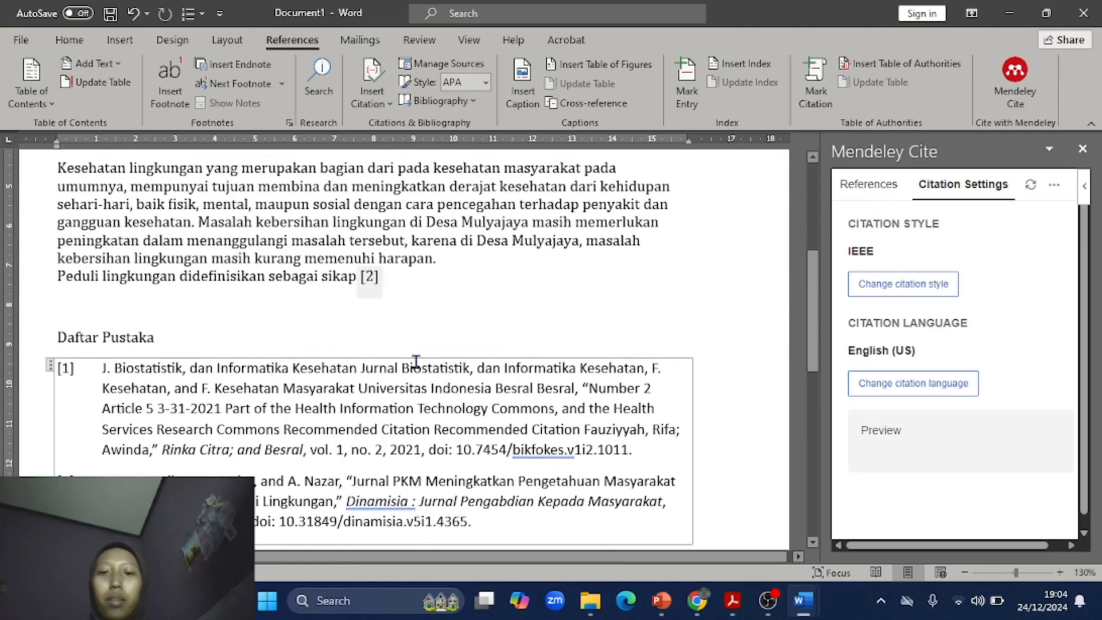
scroll(417, 362, "up", 3)
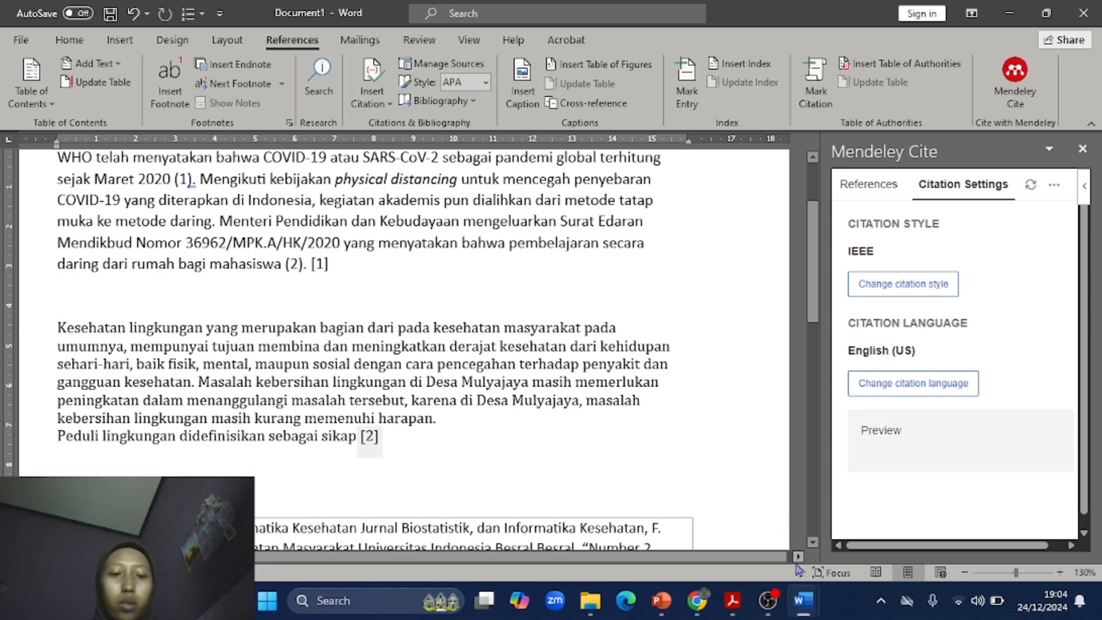
mouse_move(803, 604)
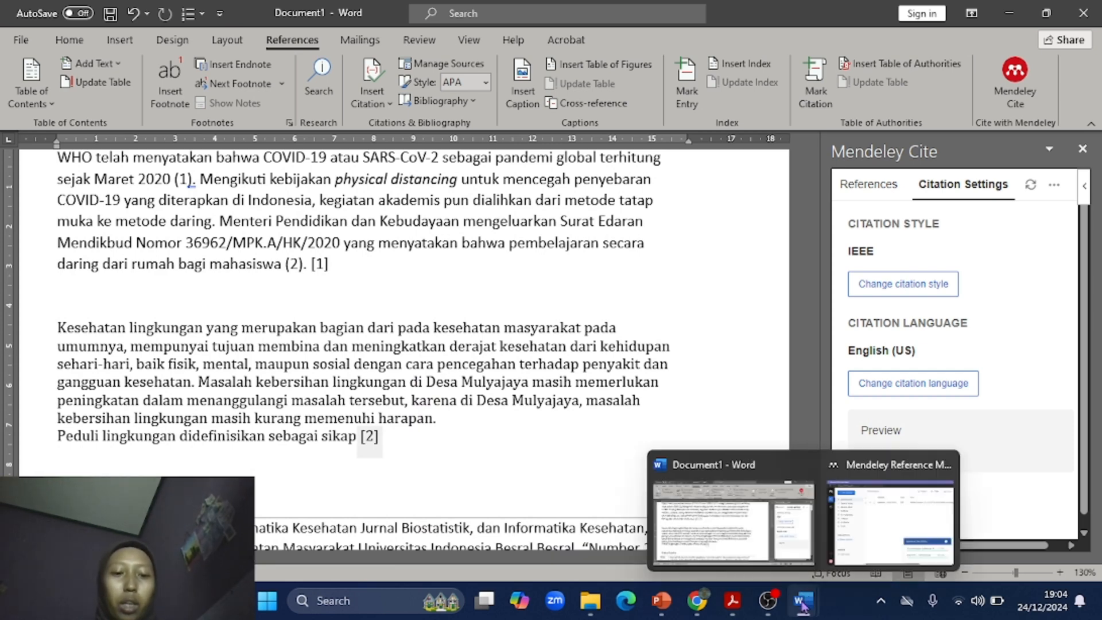
left_click(659, 259)
scroll(660, 260, "up", 1)
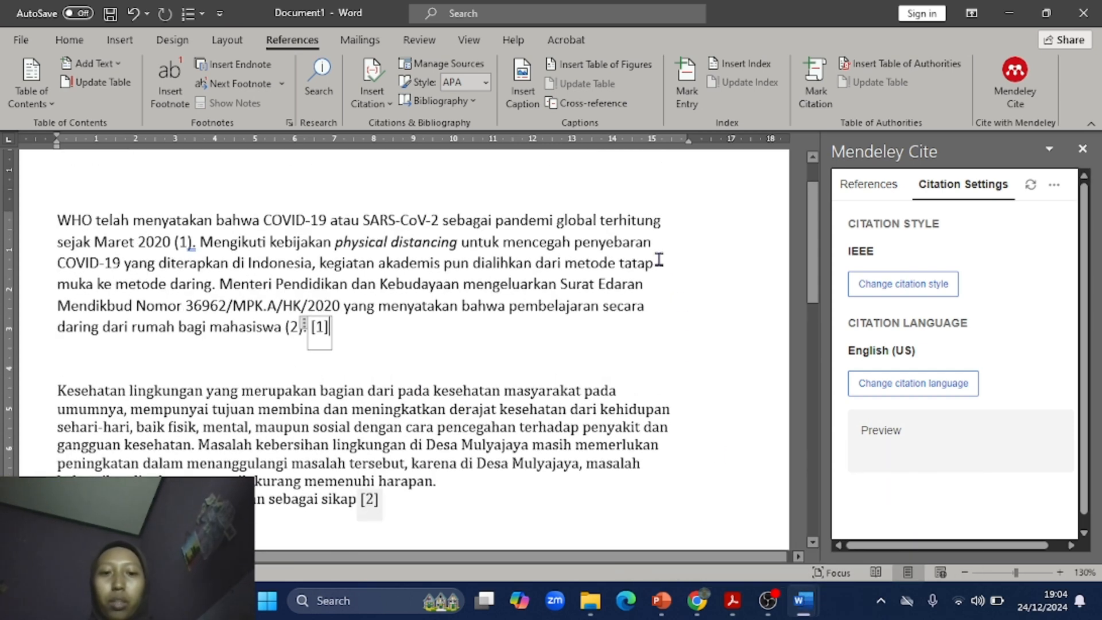
left_click(667, 220)
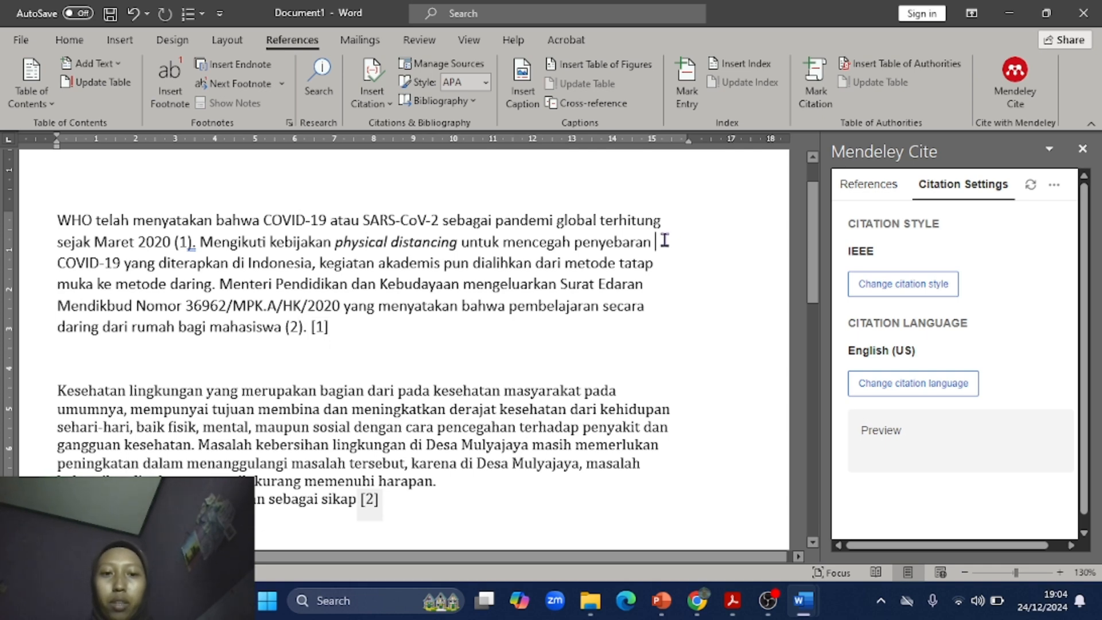